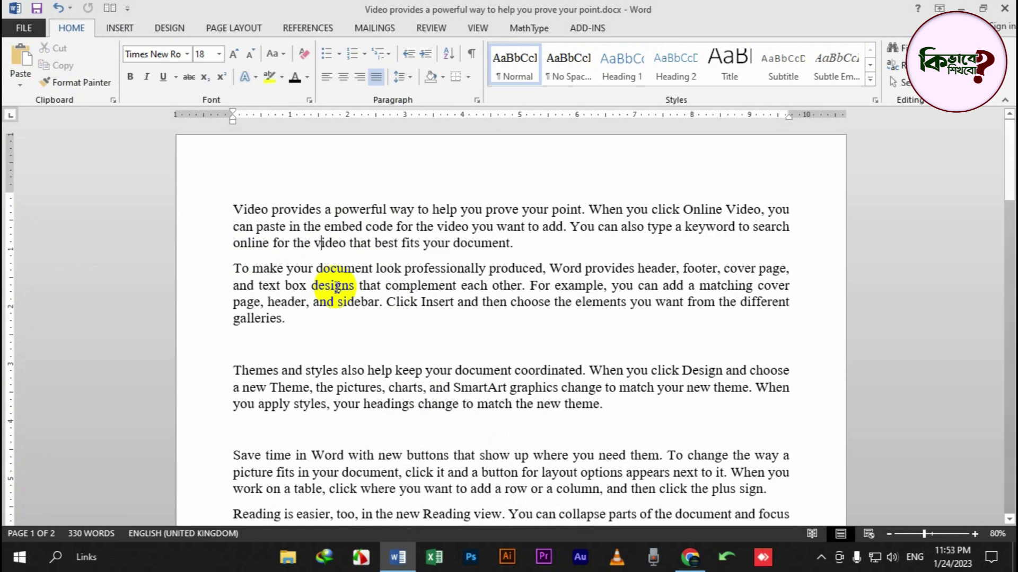
Step: Select a continuous passage from the start of the first paragraph down through the "Themes and styles" paragraph, and clear the selection
{"action": "scroll", "coordinate": [408, 275], "scroll_direction": "down", "scroll_amount": 3}
{"action": "scroll", "coordinate": [413, 279], "scroll_direction": "down", "scroll_amount": 6}
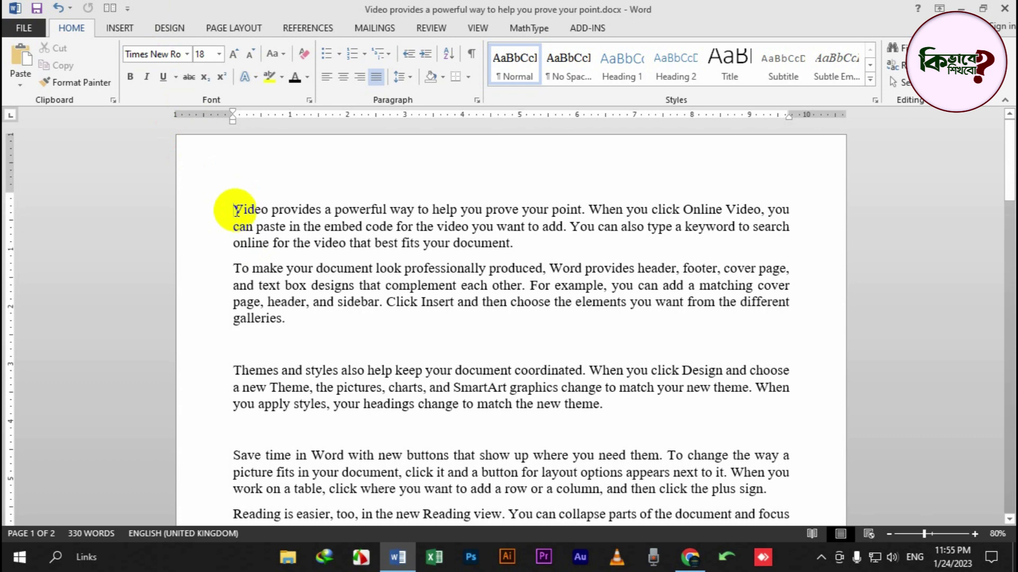
{"action": "left_click_drag", "start_coordinate": [235, 210], "coordinate": [597, 435]}
{"action": "left_click", "coordinate": [295, 279]}
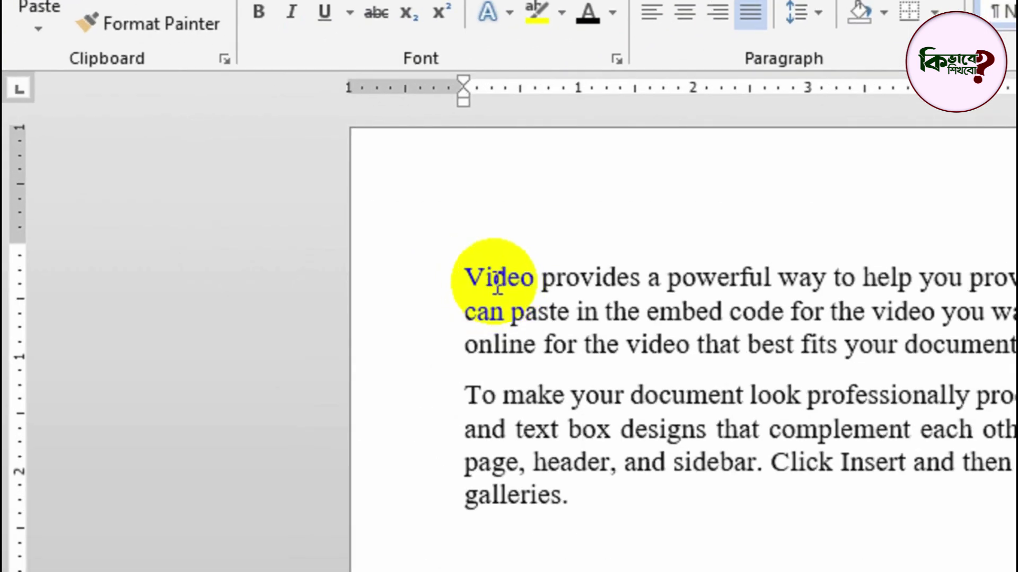
Step: Select only the word "Video" at the document's start, clear it, and select the entire first line
{"action": "double_click", "coordinate": [497, 281]}
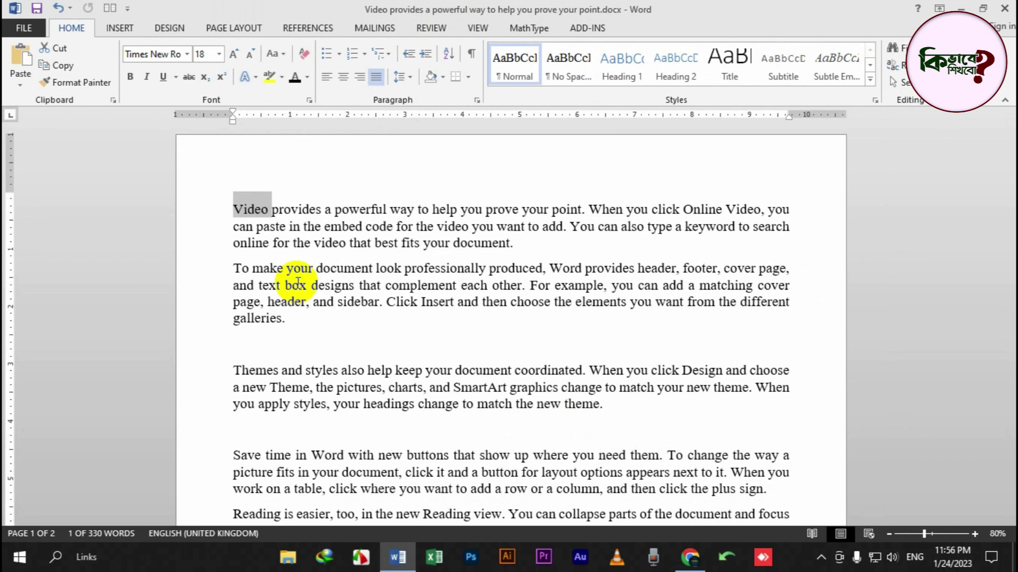
{"action": "left_click", "coordinate": [293, 285]}
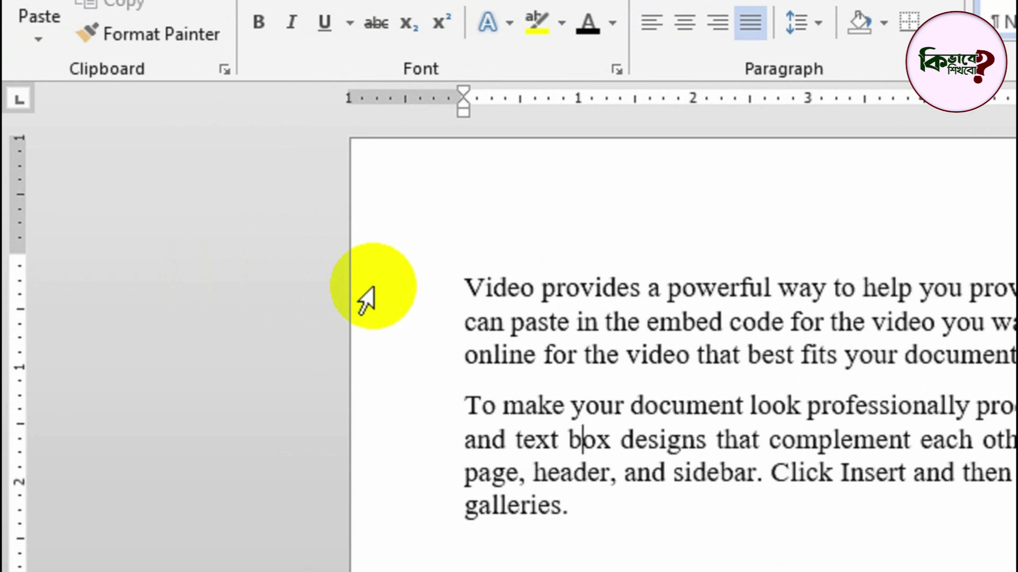
{"action": "left_click", "coordinate": [370, 291]}
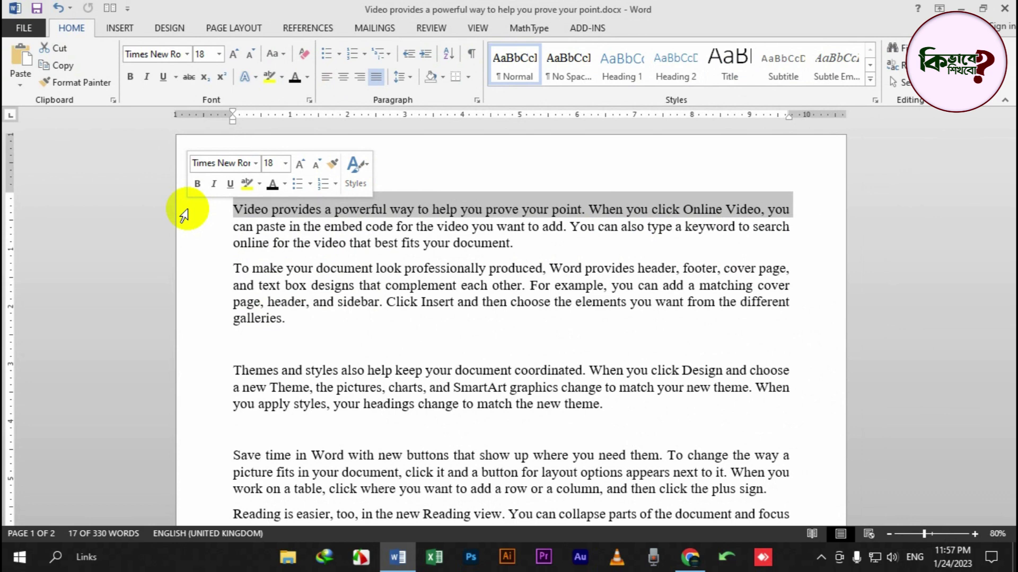
Step: Select the first line of the "To make your document" paragraph, switch the selection to its second line, and clear it
{"action": "left_click_drag", "start_coordinate": [234, 269], "coordinate": [419, 290]}
{"action": "left_click", "coordinate": [289, 298]}
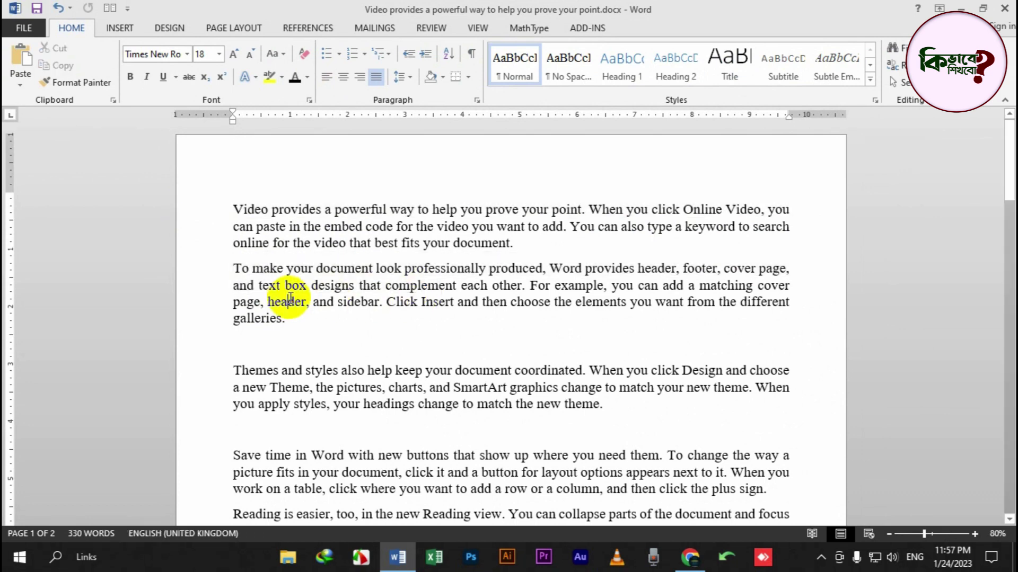
{"action": "left_click", "coordinate": [209, 276]}
{"action": "left_click", "coordinate": [316, 269]}
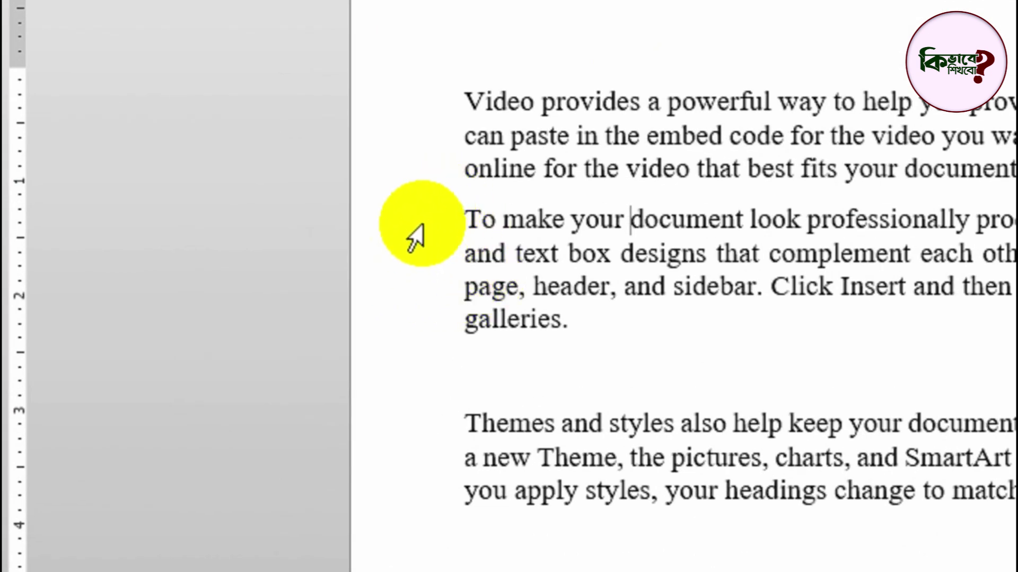
{"action": "left_click", "coordinate": [397, 231]}
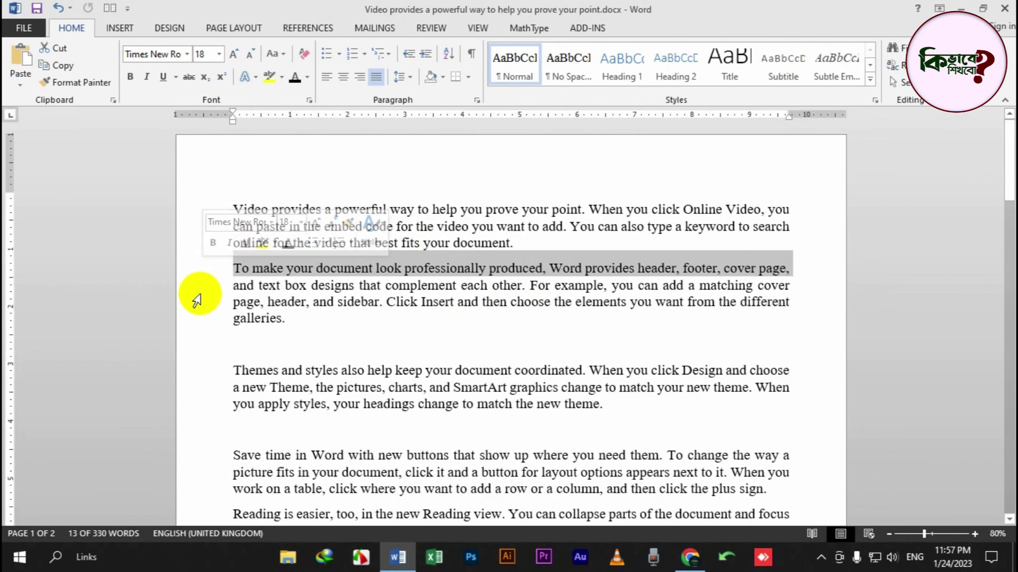
{"action": "left_click", "coordinate": [198, 294]}
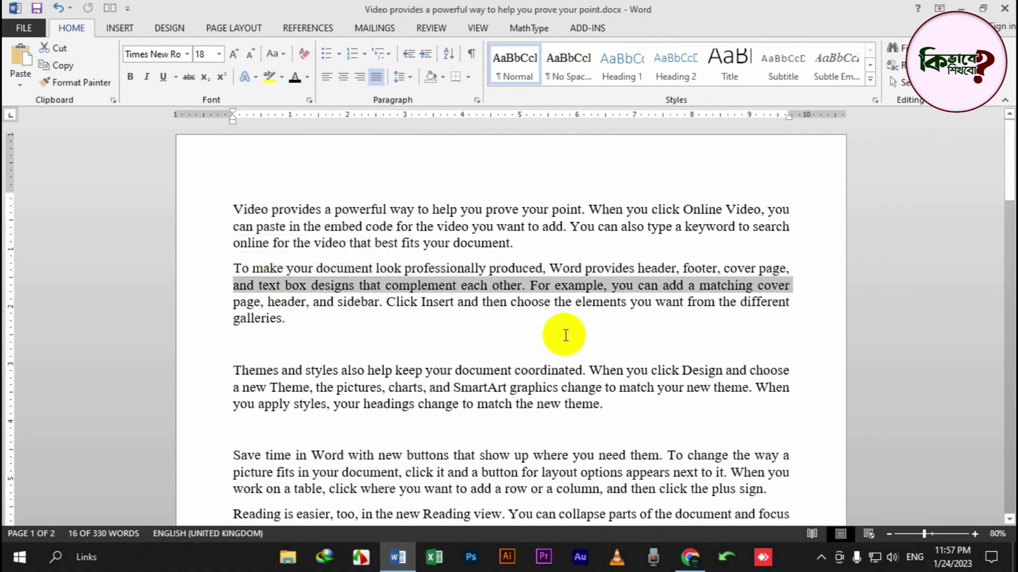
{"action": "left_click", "coordinate": [399, 235]}
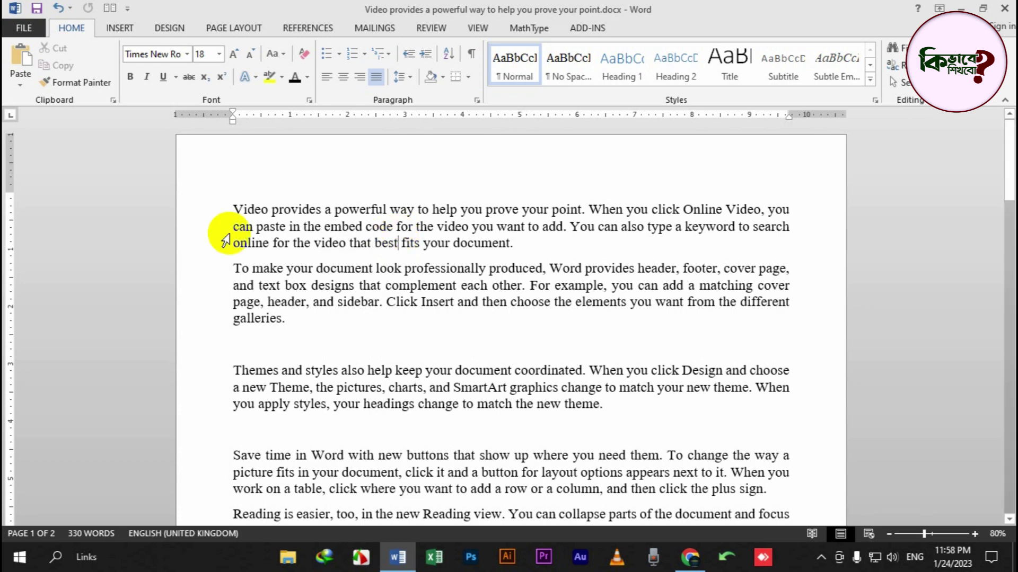
Step: Select the first paragraph freehand from its first letter, clear it, and select its lines again from the page margin
{"action": "left_click", "coordinate": [234, 206]}
{"action": "left_click_drag", "start_coordinate": [235, 206], "coordinate": [586, 259]}
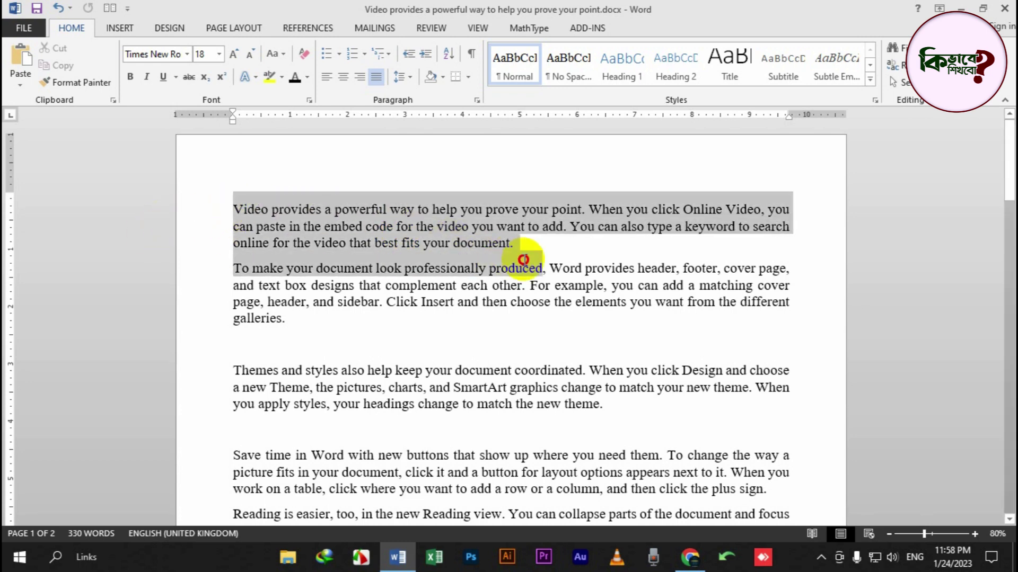
{"action": "left_click", "coordinate": [523, 250]}
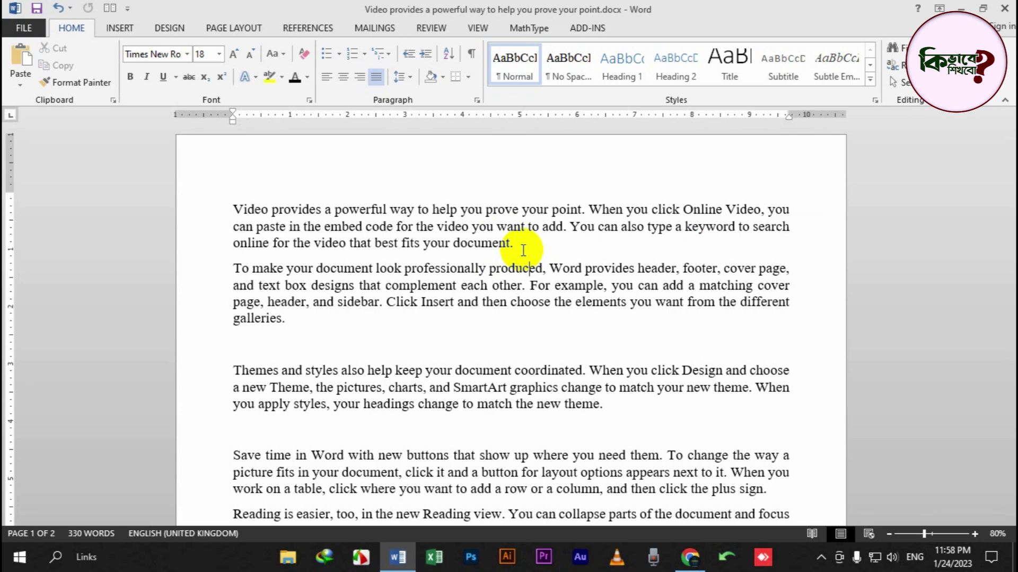
{"action": "left_click_drag", "start_coordinate": [193, 216], "coordinate": [234, 275]}
Step: Clear the current selection and select exactly the whole first paragraph from a point within it
{"action": "left_click", "coordinate": [413, 213]}
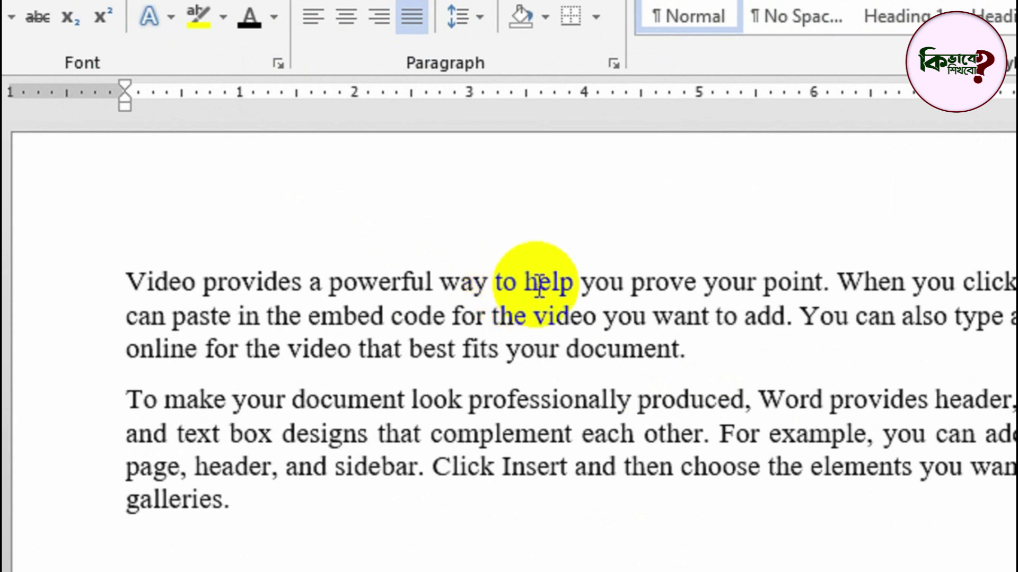
{"action": "left_click", "coordinate": [579, 283]}
{"action": "triple_click", "coordinate": [579, 283]}
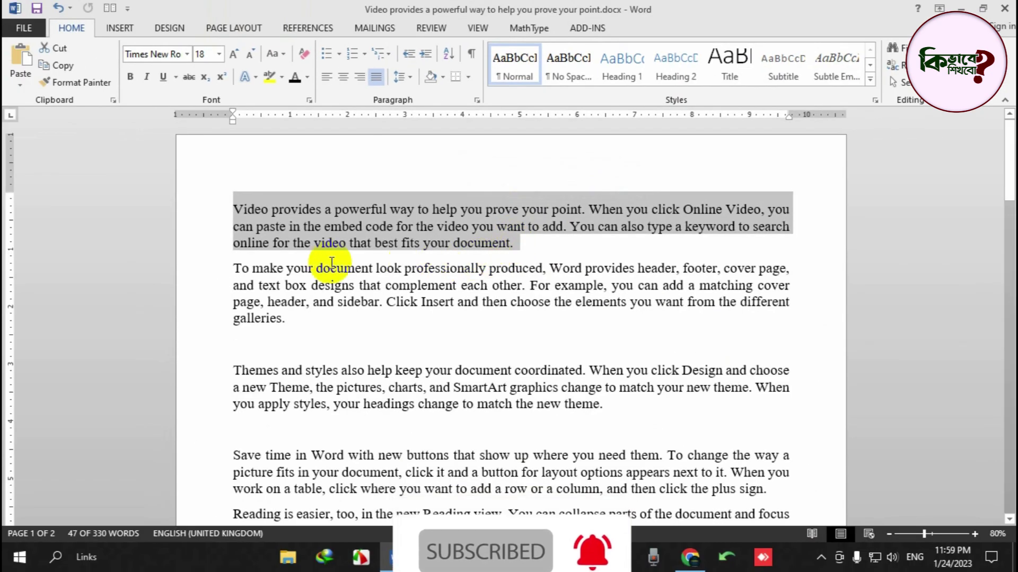
Step: Merge the second and third paragraphs into the first, select the whole merged paragraph, and clear the selection
{"action": "left_click", "coordinate": [234, 269]}
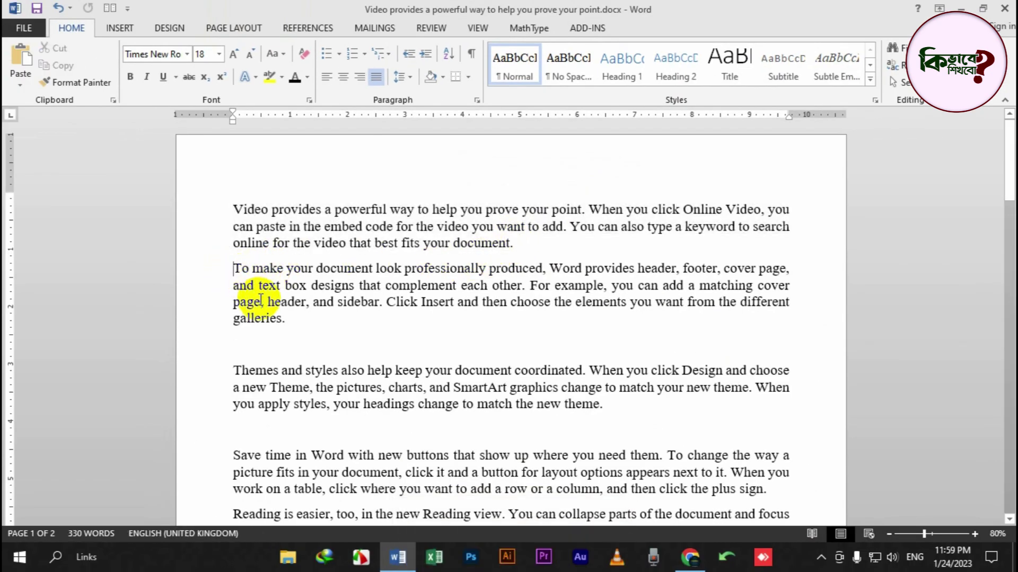
{"action": "key", "text": "BackSpace"}
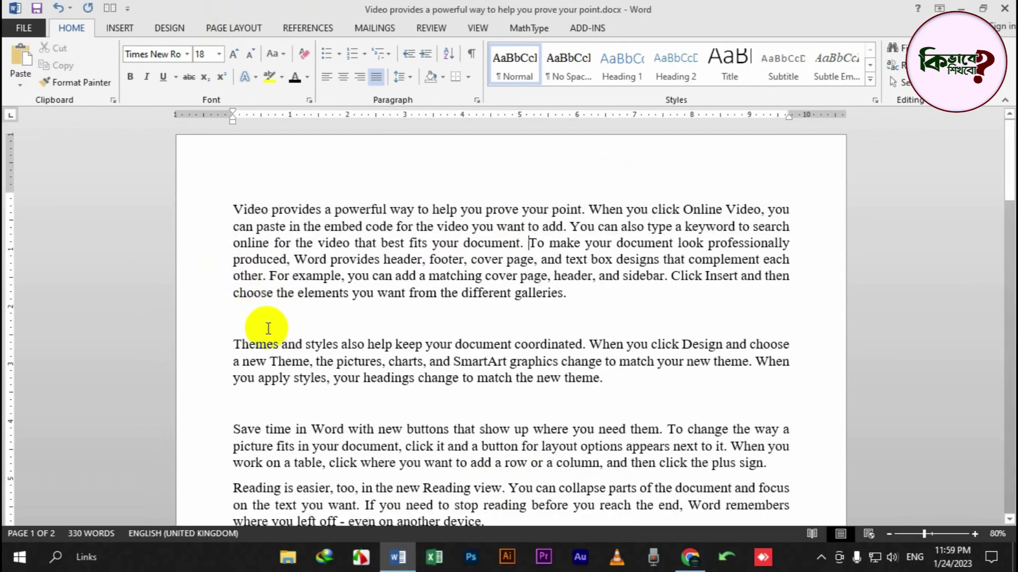
{"action": "left_click", "coordinate": [232, 345]}
{"action": "key", "text": "BackSpace"}
{"action": "key", "text": "BackSpace"}
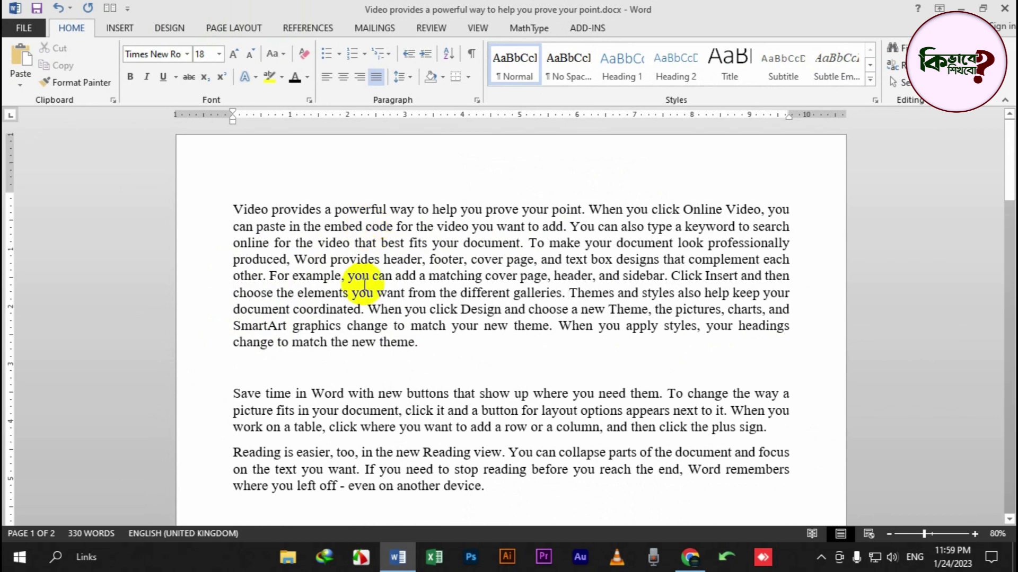
{"action": "triple_click", "coordinate": [379, 244]}
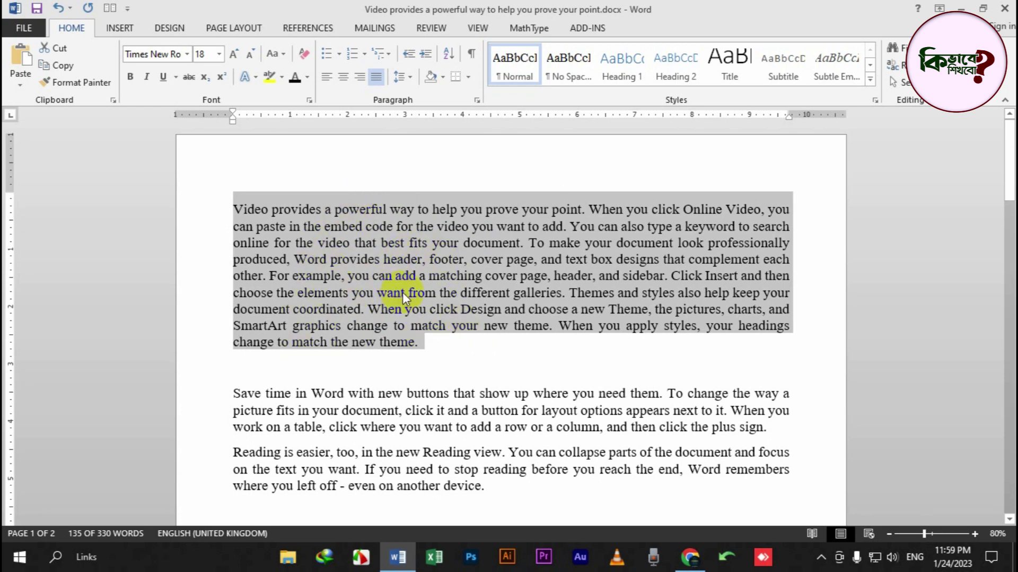
{"action": "left_click", "coordinate": [534, 311]}
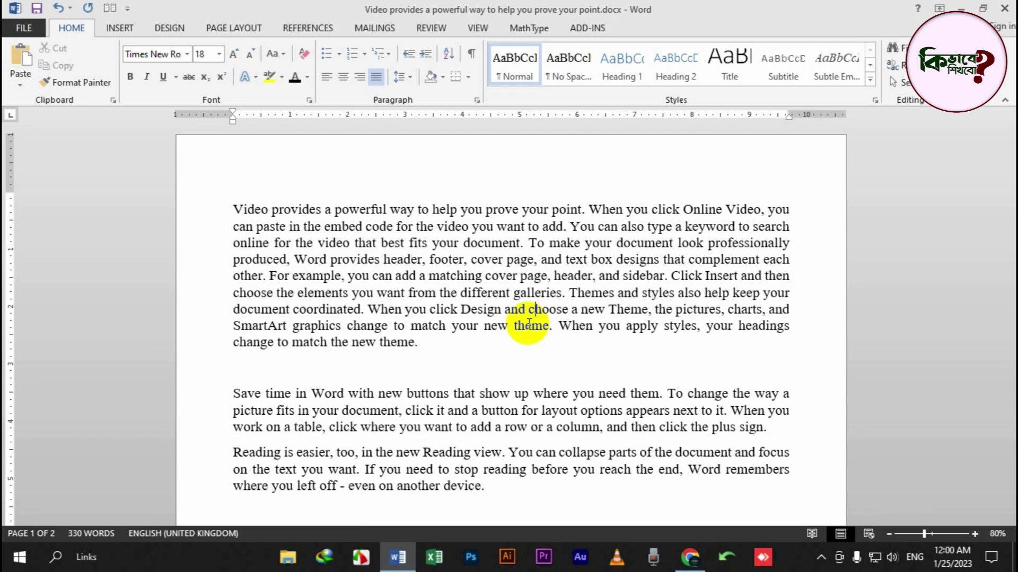
Step: Select all seven rows of the numbered personal-details list, and clear the selection
{"action": "scroll", "coordinate": [482, 318], "scroll_direction": "down", "scroll_amount": 12}
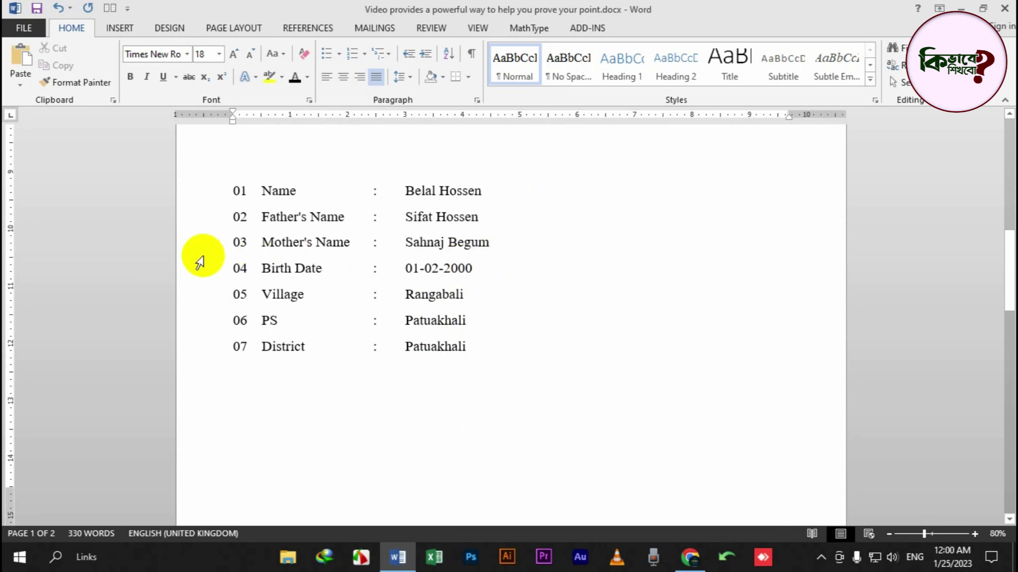
{"action": "left_click_drag", "start_coordinate": [183, 196], "coordinate": [227, 345]}
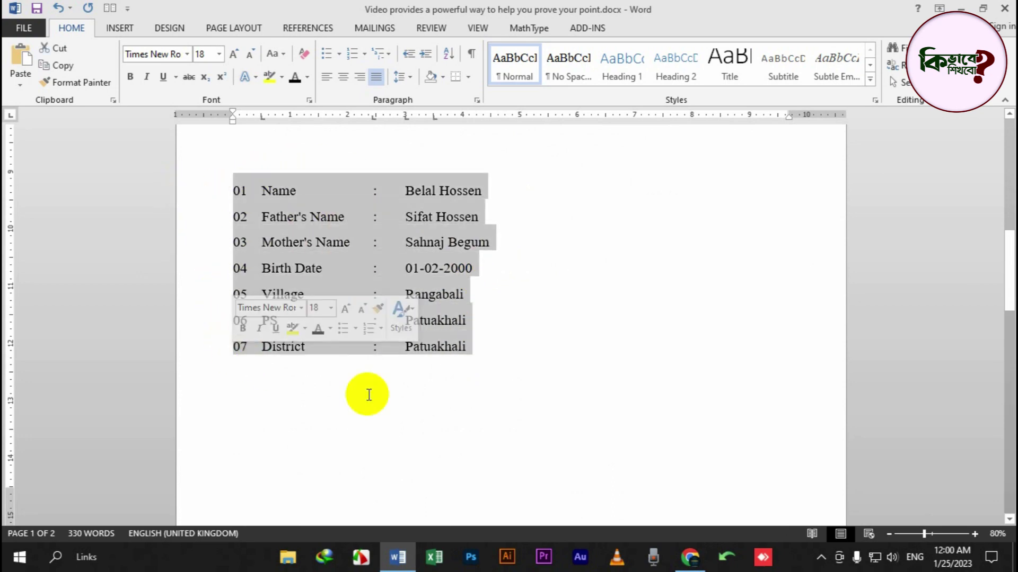
{"action": "left_click", "coordinate": [491, 390]}
Step: In the list's first row, select the gap after 01 and the spacing around the colon, and clear the selection
{"action": "scroll", "coordinate": [448, 386], "scroll_direction": "up", "scroll_amount": 3}
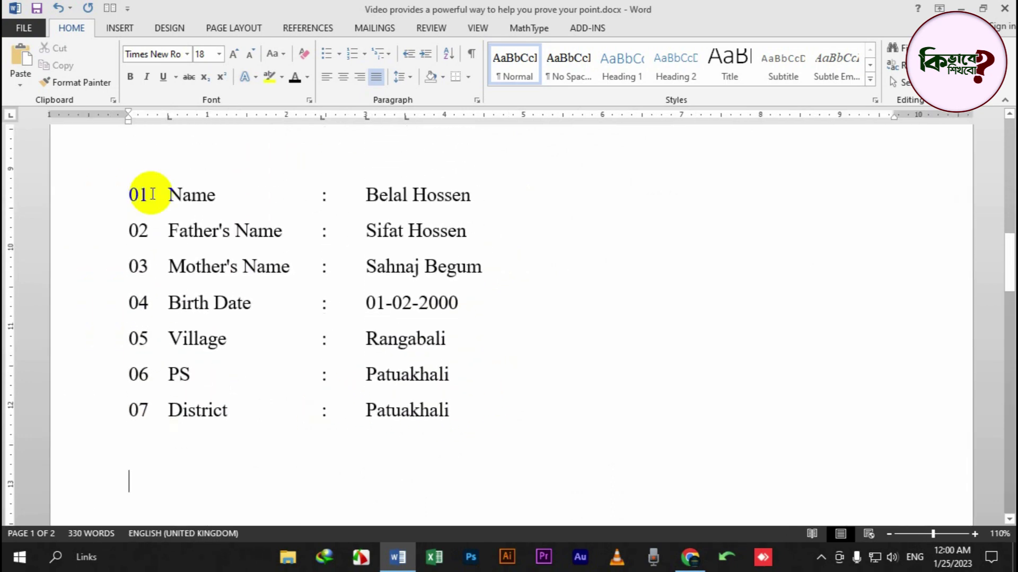
{"action": "left_click_drag", "start_coordinate": [150, 194], "coordinate": [159, 196]}
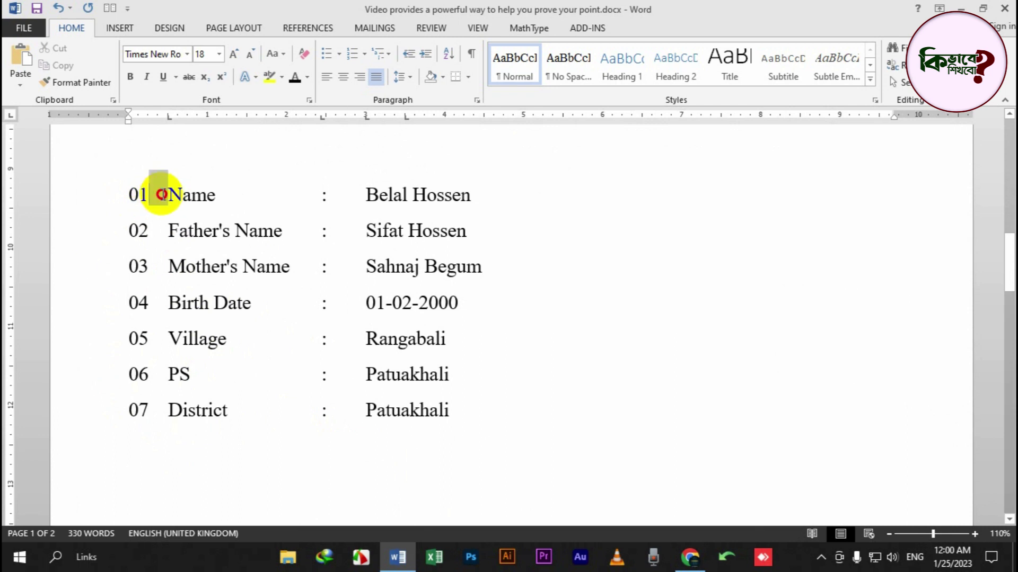
{"action": "left_click_drag", "start_coordinate": [250, 198], "coordinate": [364, 196]}
{"action": "left_click", "coordinate": [332, 194]}
{"action": "left_click", "coordinate": [362, 216]}
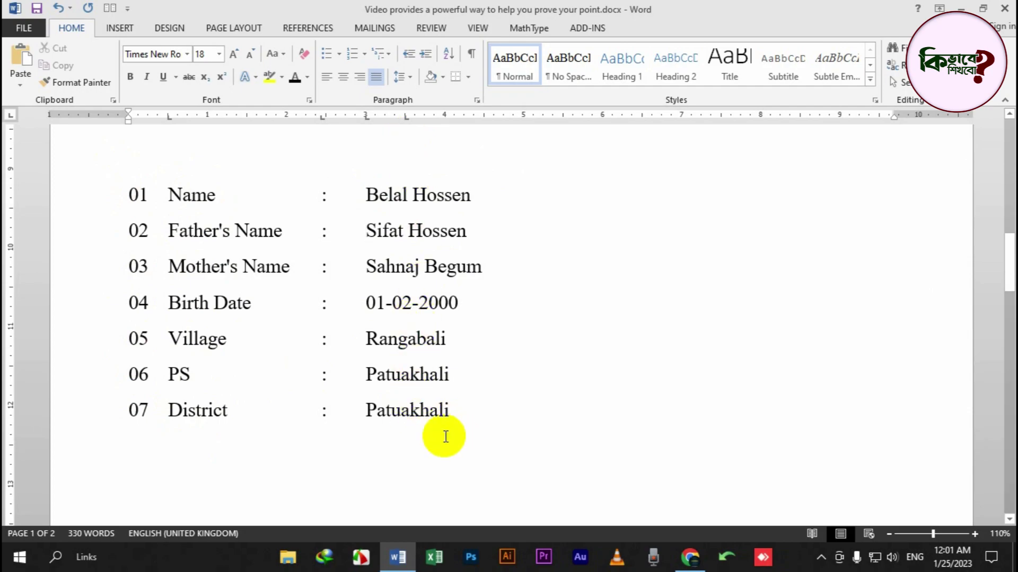
Step: Capture the list area as a 636x483 screenshot and outline the number-and-label columns and the value column with two red rectangles
{"action": "key", "text": "Print"}
{"action": "left_click_drag", "start_coordinate": [88, 149], "coordinate": [562, 509]}
{"action": "left_click", "coordinate": [580, 427]}
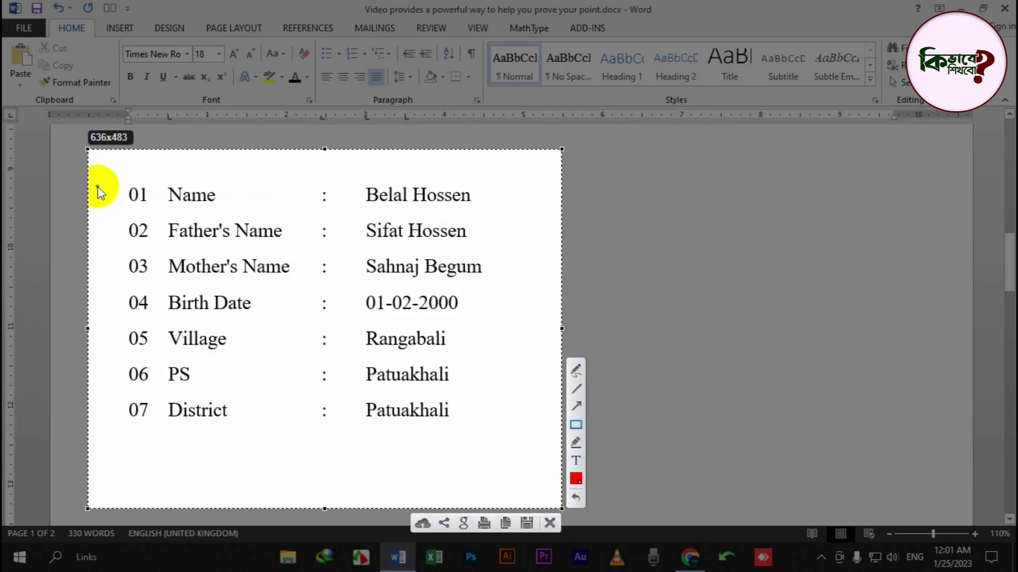
{"action": "mouse_move", "coordinate": [108, 175]}
{"action": "left_mouse_down"}
{"action": "mouse_move", "coordinate": [278, 415]}
{"action": "mouse_move", "coordinate": [329, 437]}
{"action": "left_mouse_up"}
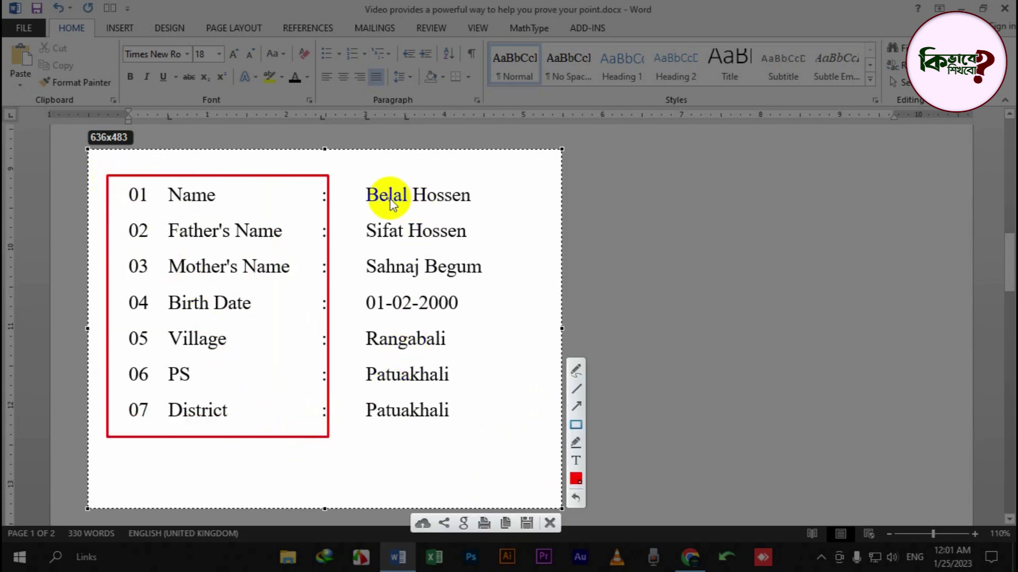
{"action": "left_click_drag", "start_coordinate": [350, 178], "coordinate": [500, 436]}
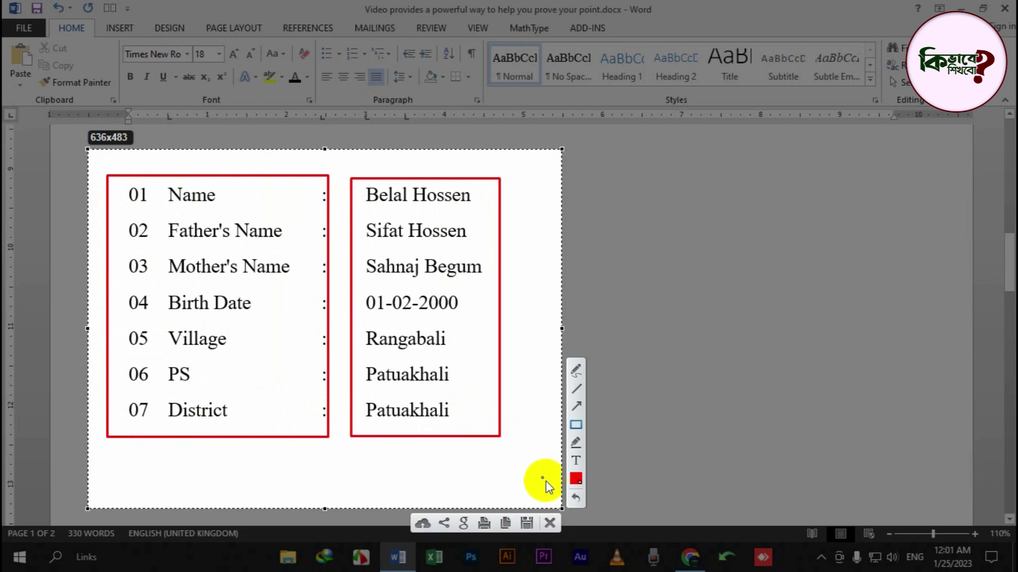
Step: Circle the number-and-label columns and cross out the value column with freehand red strokes, and leave the screenshot
{"action": "left_click", "coordinate": [578, 371]}
{"action": "left_click_drag", "start_coordinate": [460, 227], "coordinate": [401, 392]}
{"action": "left_click_drag", "start_coordinate": [380, 263], "coordinate": [482, 453]}
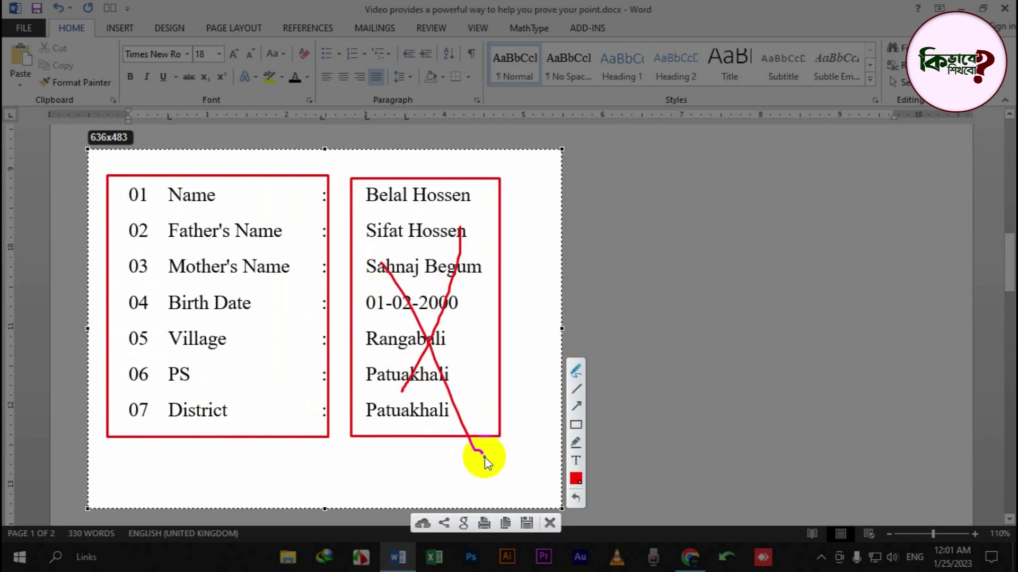
{"action": "mouse_move", "coordinate": [136, 180]}
{"action": "left_mouse_down"}
{"action": "mouse_move", "coordinate": [174, 177]}
{"action": "mouse_move", "coordinate": [307, 305]}
{"action": "mouse_move", "coordinate": [159, 436]}
{"action": "mouse_move", "coordinate": [126, 197]}
{"action": "mouse_move", "coordinate": [148, 179]}
{"action": "left_mouse_up"}
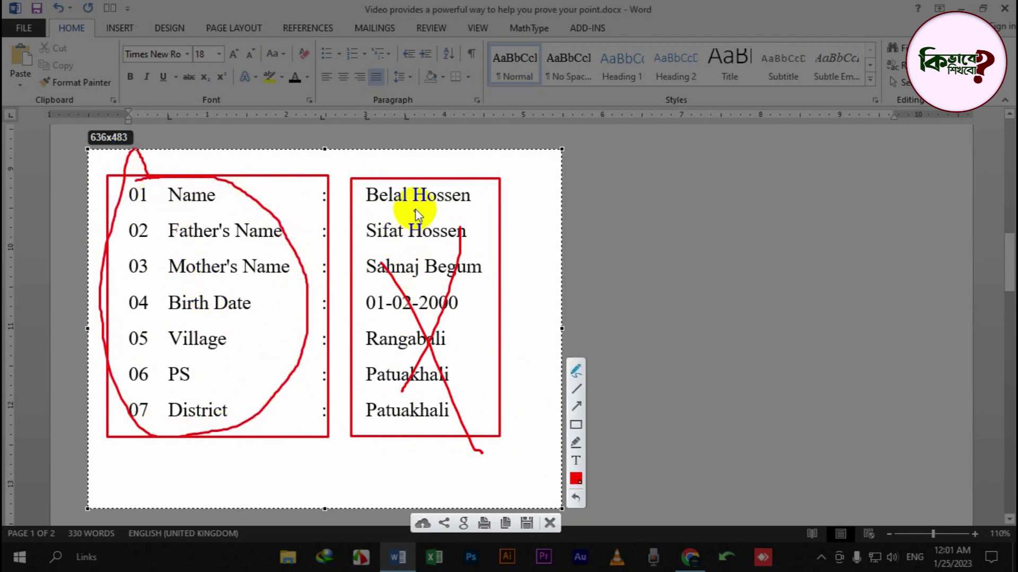
{"action": "mouse_move", "coordinate": [485, 171]}
{"action": "left_mouse_down"}
{"action": "mouse_move", "coordinate": [391, 375]}
{"action": "mouse_move", "coordinate": [381, 428]}
{"action": "left_mouse_up"}
{"action": "left_click_drag", "start_coordinate": [382, 223], "coordinate": [511, 509]}
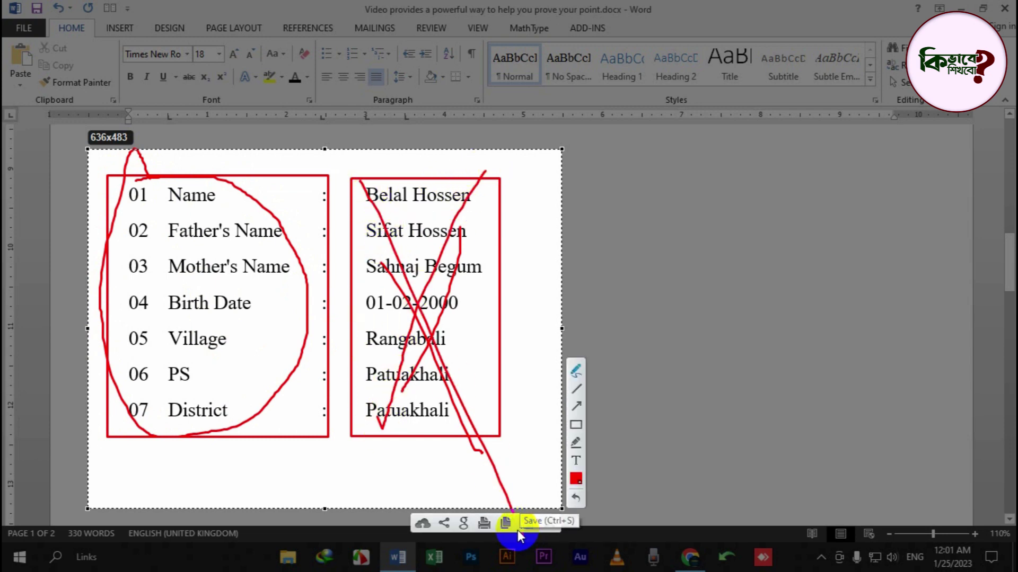
{"action": "key", "text": "ctrl+s"}
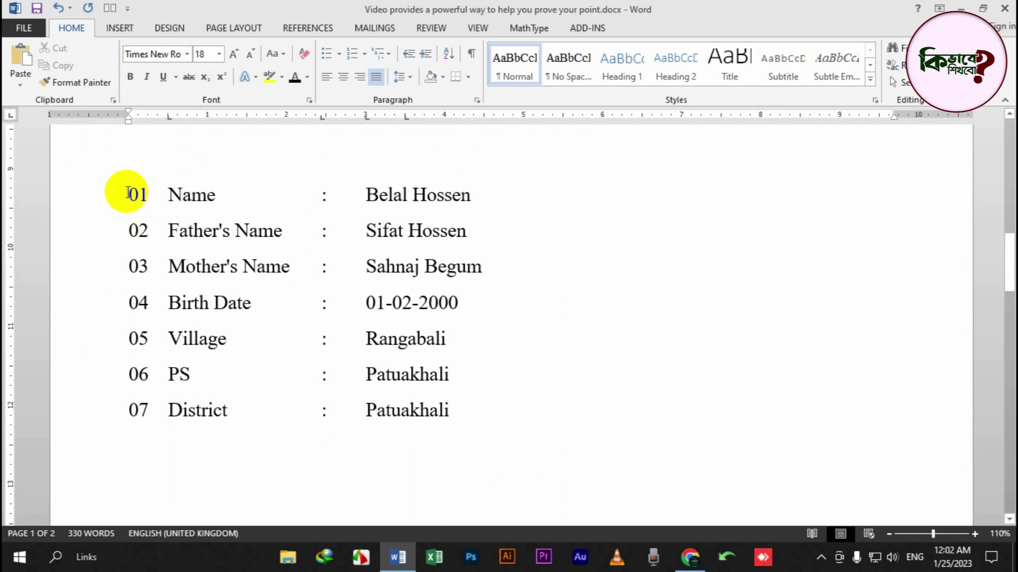
Step: Select the numbered list as continuous text from 01 through the blank lines below it, and clear the selection
{"action": "left_click_drag", "start_coordinate": [128, 192], "coordinate": [374, 486]}
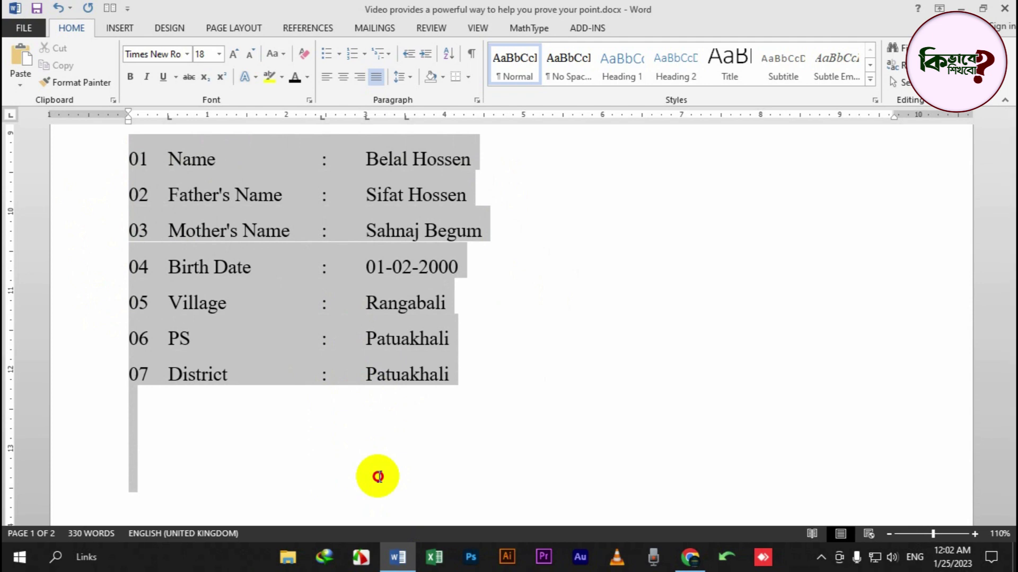
{"action": "left_click", "coordinate": [253, 401]}
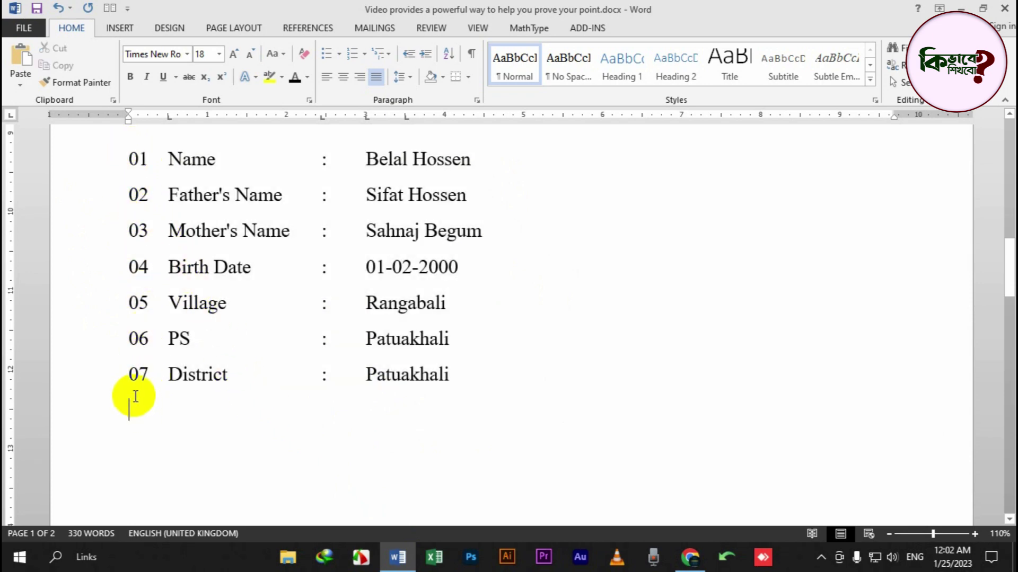
Step: Select only the number column as a vertical block from 01 past 07, leaving out the labels and values
{"action": "scroll", "coordinate": [135, 397], "scroll_direction": "up", "scroll_amount": 1}
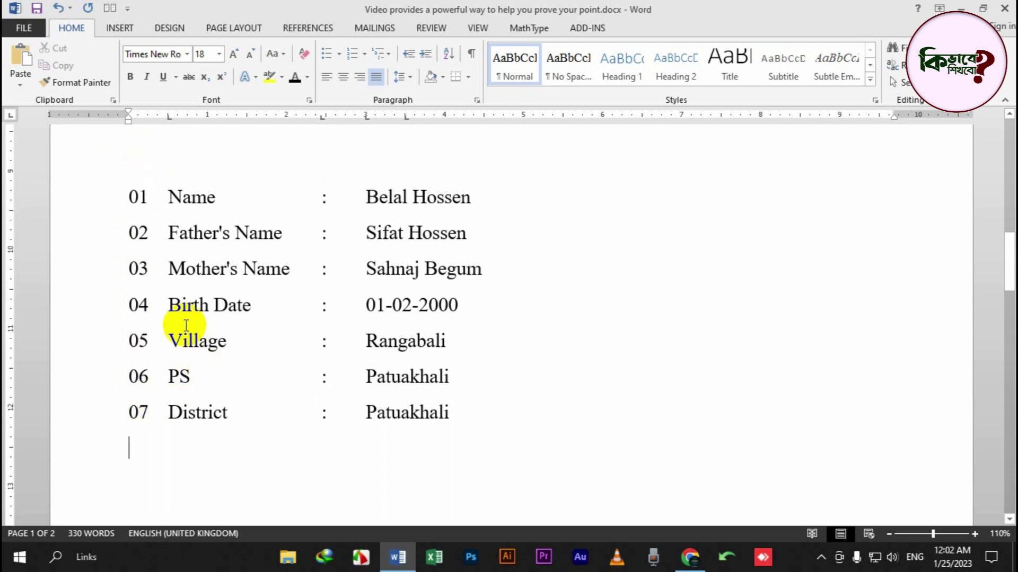
{"action": "left_click", "coordinate": [130, 197]}
{"action": "left_click_drag", "start_coordinate": [130, 196], "coordinate": [153, 466]}
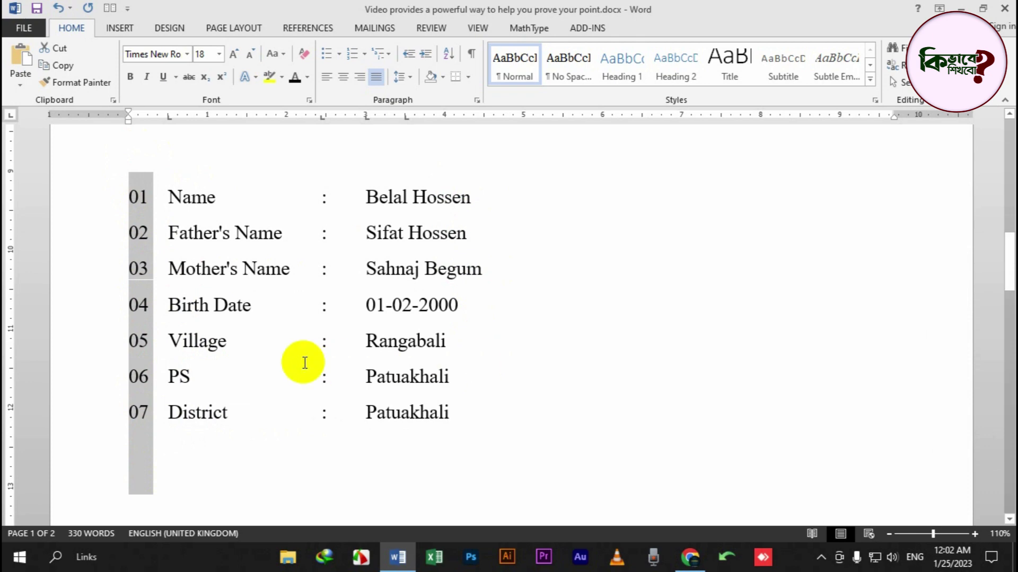
Step: Select the number, label and colon columns from row 01 to just below row 07 as a vertical block, and copy it
{"action": "left_click", "coordinate": [228, 339]}
{"action": "key", "text": "Down"}
{"action": "key", "text": "Down"}
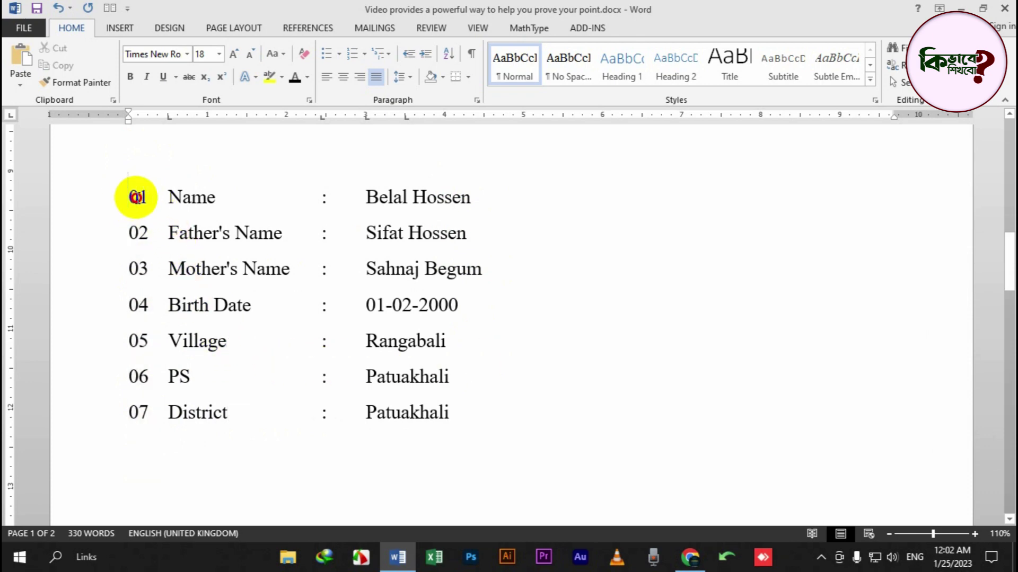
{"action": "left_click_drag", "start_coordinate": [136, 198], "coordinate": [332, 434]}
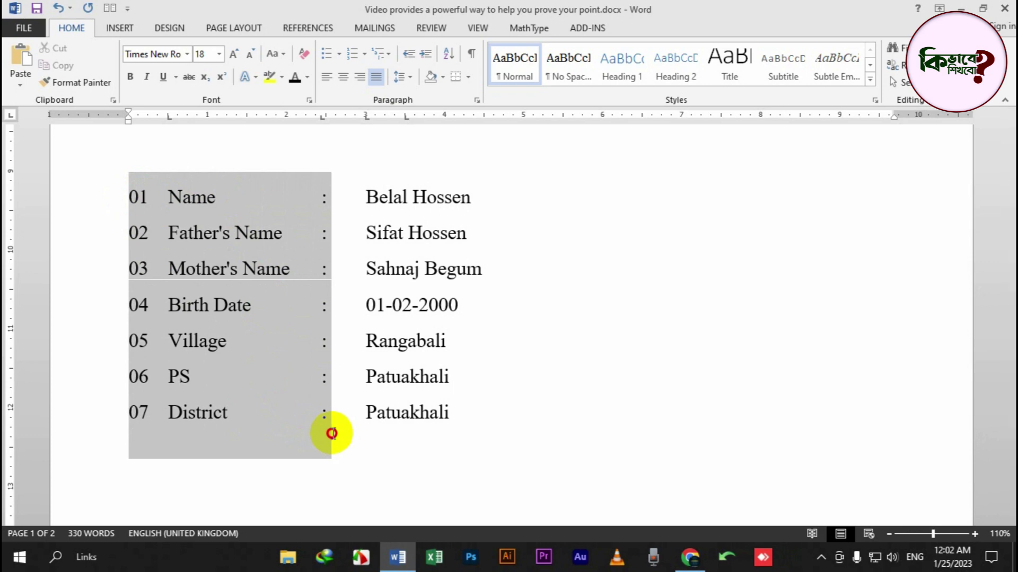
{"action": "left_click_drag", "start_coordinate": [330, 433], "coordinate": [328, 434]}
{"action": "key", "text": "ctrl+c"}
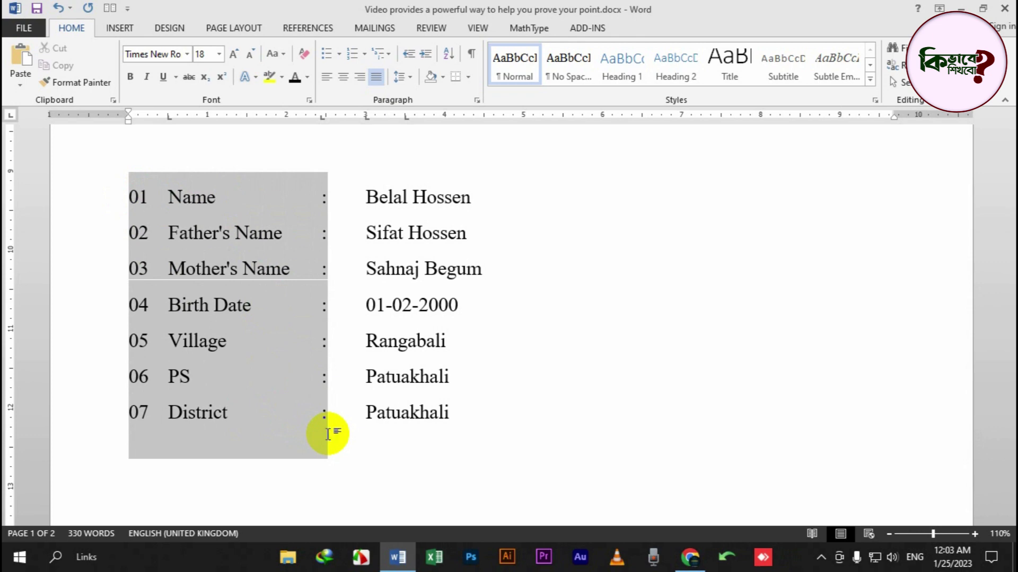
{"action": "left_click_drag", "start_coordinate": [328, 434], "coordinate": [329, 433]}
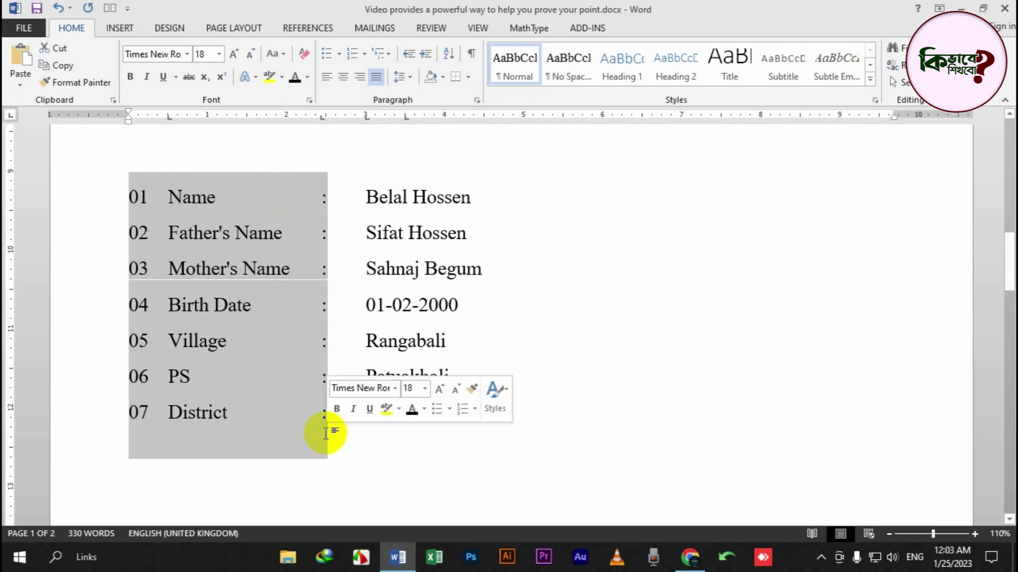
{"action": "right_click", "coordinate": [199, 329]}
{"action": "left_click", "coordinate": [245, 119]}
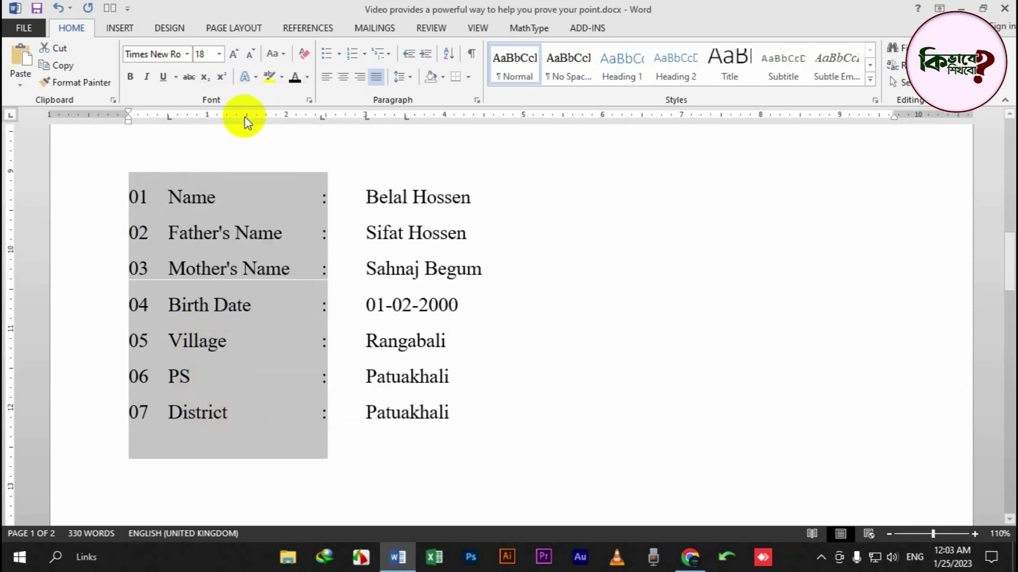
Step: Add two blank lines below the numbered list and paste the copied column block there
{"action": "scroll", "coordinate": [466, 334], "scroll_direction": "down", "scroll_amount": 2}
{"action": "left_click", "coordinate": [466, 302]}
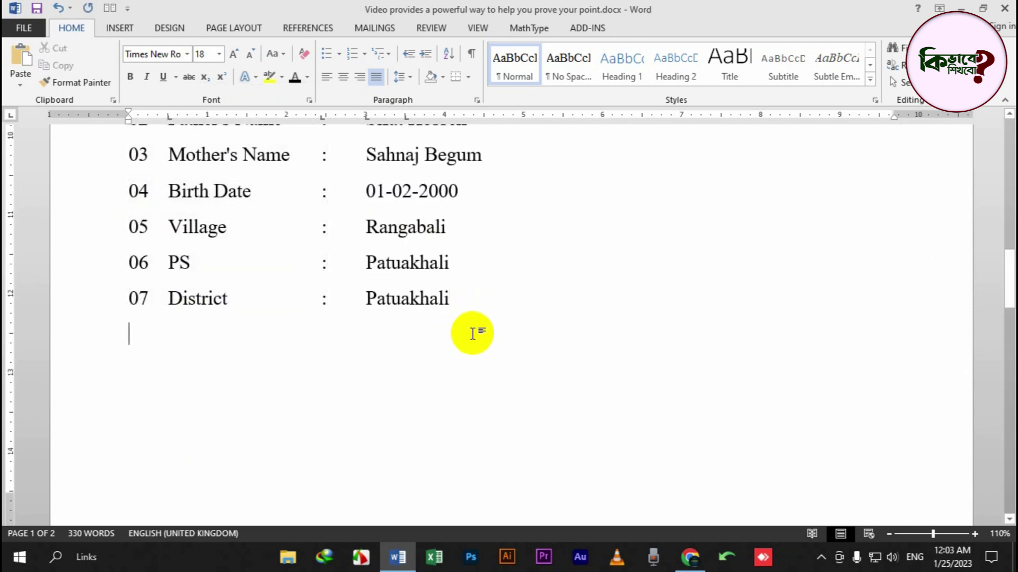
{"action": "key", "text": "Return"}
{"action": "key", "text": "Return"}
{"action": "key", "text": "ctrl+v"}
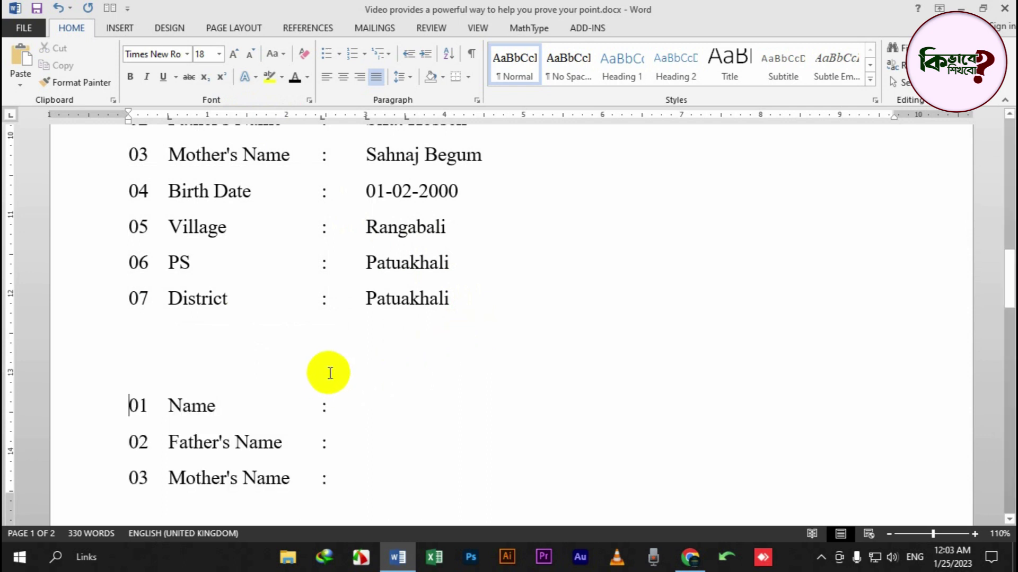
Step: Insert a page break directly above the pasted list so that it starts on page 2
{"action": "scroll", "coordinate": [330, 371], "scroll_direction": "down", "scroll_amount": 3}
{"action": "scroll", "coordinate": [373, 357], "scroll_direction": "down", "scroll_amount": 4, "text": "ctrl"}
{"action": "scroll", "coordinate": [403, 366], "scroll_direction": "down", "scroll_amount": 3, "text": "ctrl"}
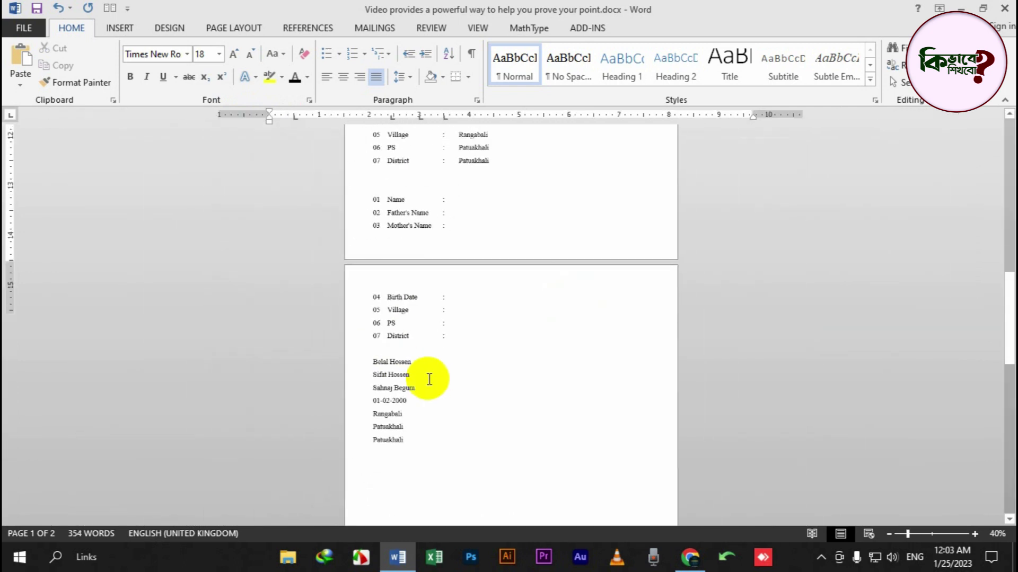
{"action": "scroll", "coordinate": [408, 324], "scroll_direction": "up", "scroll_amount": 1}
{"action": "left_click", "coordinate": [381, 232]}
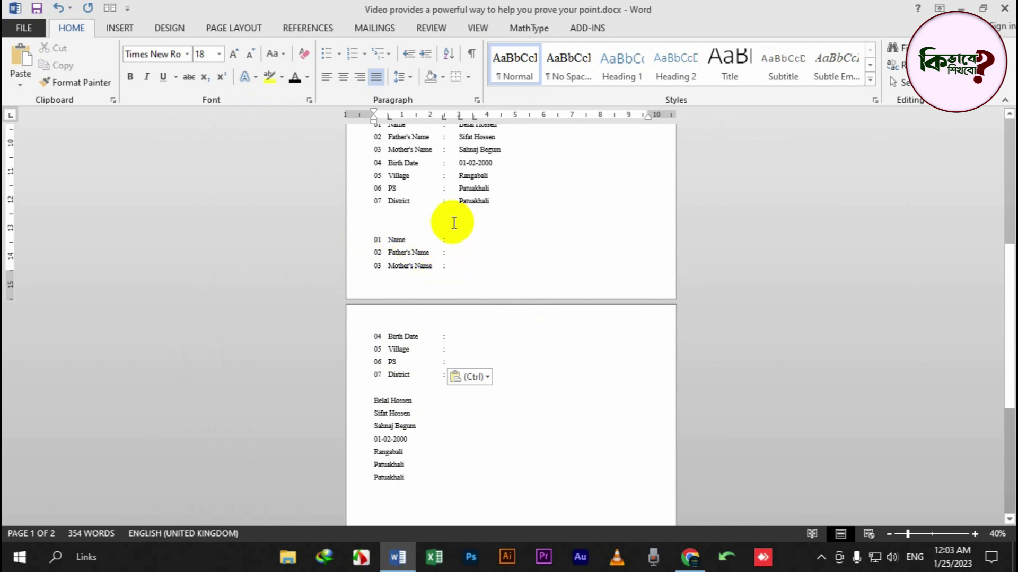
{"action": "scroll", "coordinate": [392, 239], "scroll_direction": "up", "scroll_amount": 1}
{"action": "scroll", "coordinate": [424, 357], "scroll_direction": "up", "scroll_amount": 4, "text": "ctrl"}
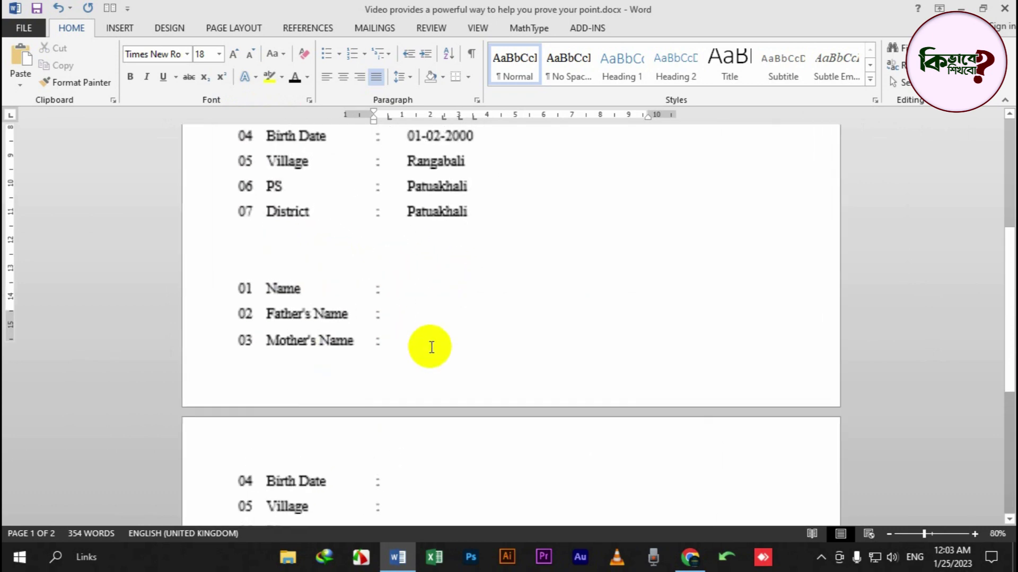
{"action": "key", "text": "ctrl+Return"}
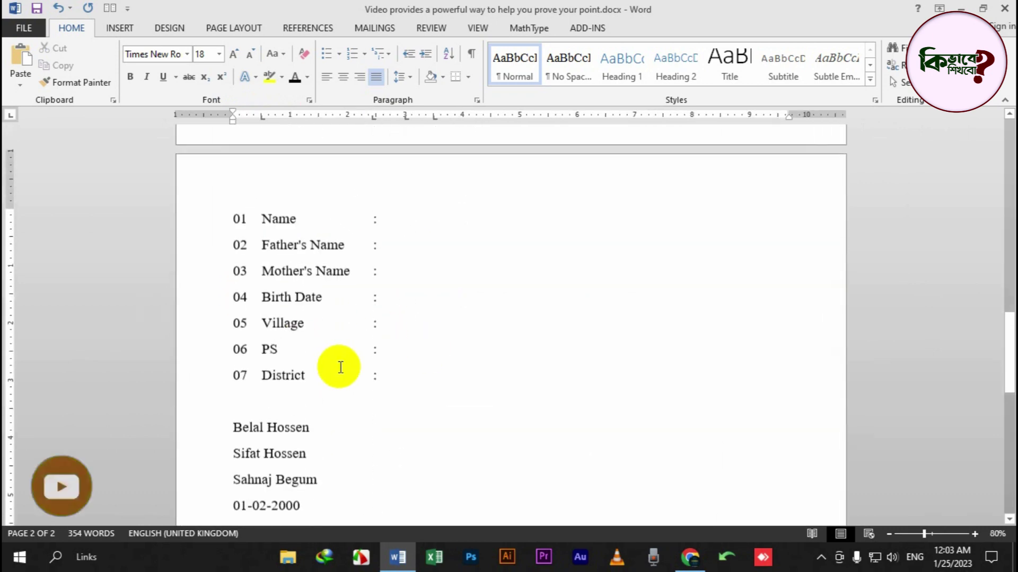
Step: Select the value column of the original list as a vertical block from the Name row to the District row, leaving out the numbers and labels
{"action": "scroll", "coordinate": [338, 366], "scroll_direction": "down", "scroll_amount": 2}
{"action": "scroll", "coordinate": [343, 360], "scroll_direction": "up", "scroll_amount": 2}
{"action": "scroll", "coordinate": [391, 320], "scroll_direction": "up", "scroll_amount": 12}
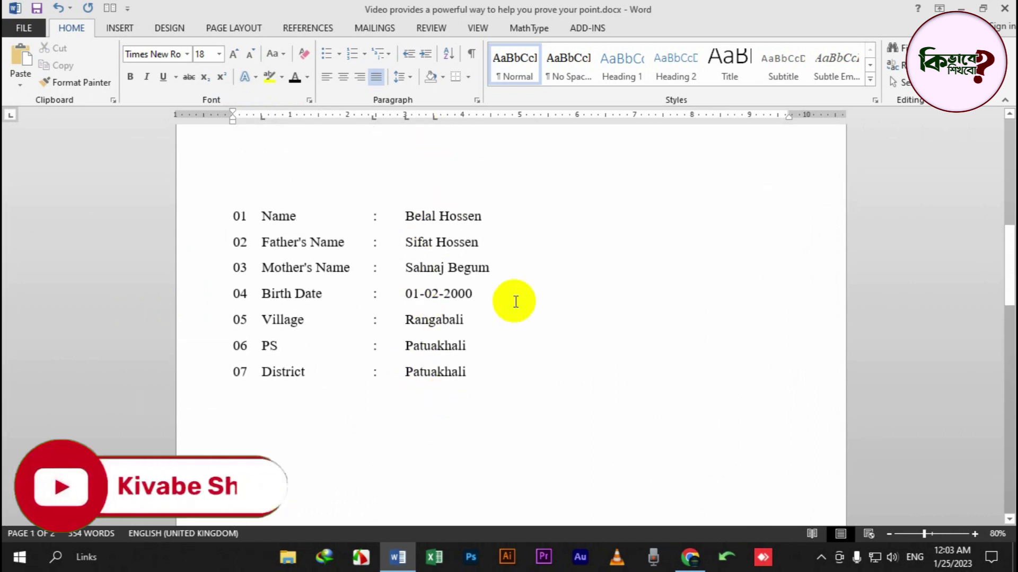
{"action": "scroll", "coordinate": [526, 317], "scroll_direction": "up", "scroll_amount": 3, "text": "ctrl"}
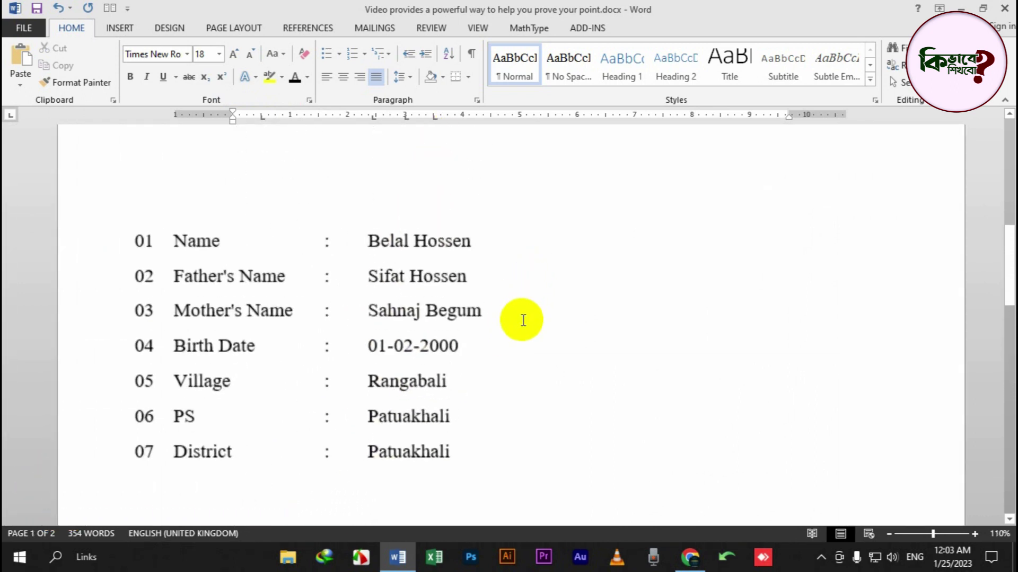
{"action": "scroll", "coordinate": [435, 318], "scroll_direction": "down", "scroll_amount": 3}
{"action": "scroll", "coordinate": [381, 289], "scroll_direction": "up", "scroll_amount": 2}
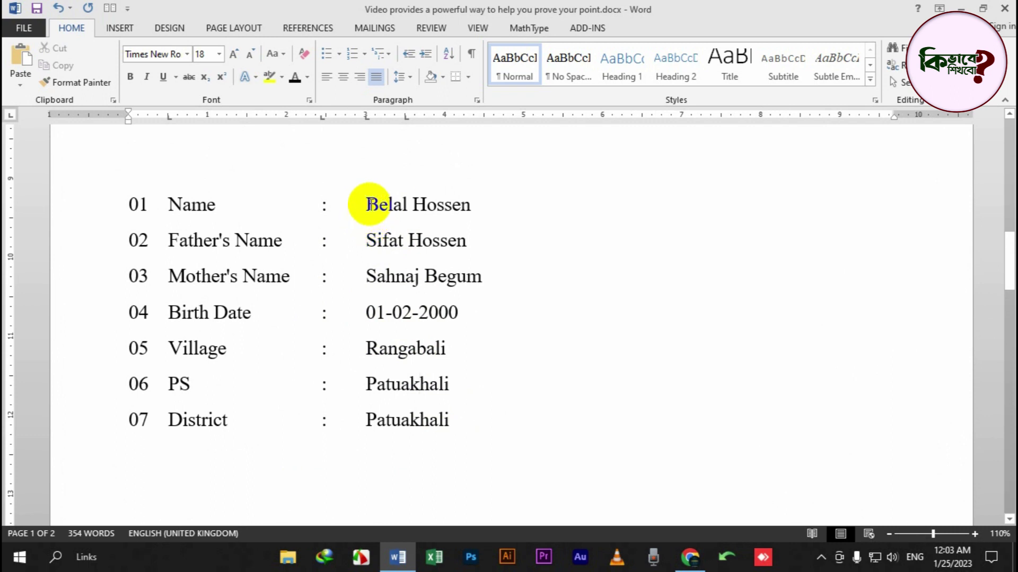
{"action": "left_click_drag", "start_coordinate": [365, 203], "coordinate": [453, 430]}
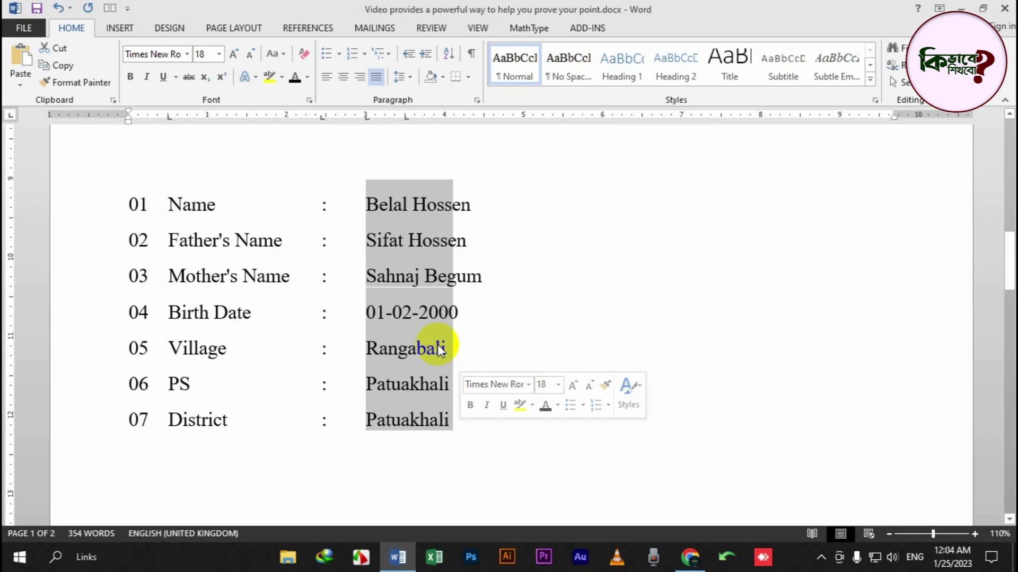
{"action": "scroll", "coordinate": [443, 347], "scroll_direction": "up", "scroll_amount": 6}
{"action": "scroll", "coordinate": [438, 342], "scroll_direction": "up", "scroll_amount": 3}
{"action": "scroll", "coordinate": [461, 277], "scroll_direction": "down", "scroll_amount": 10}
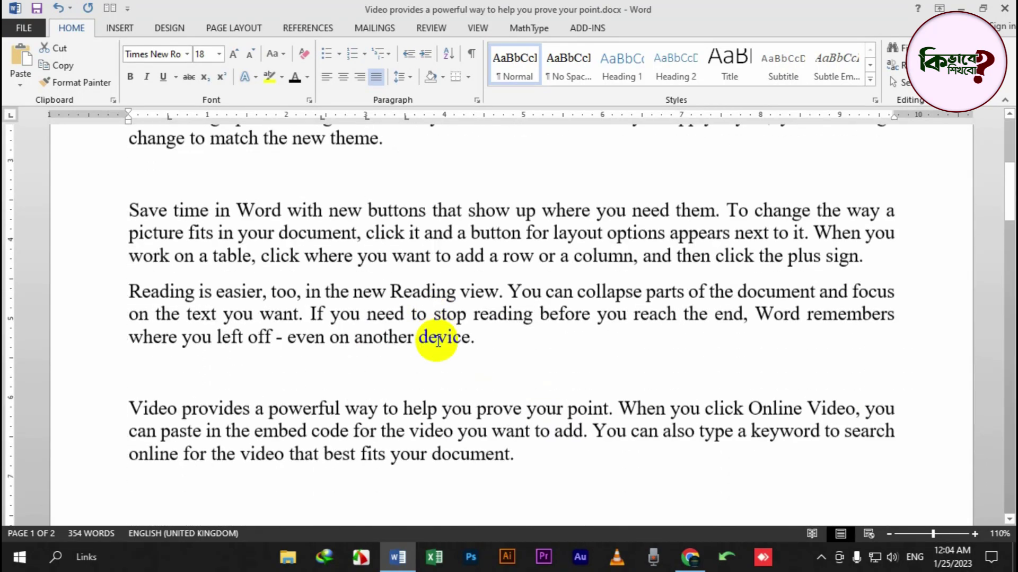
{"action": "scroll", "coordinate": [432, 405], "scroll_direction": "up", "scroll_amount": 3}
Step: Copy the seven value lines at the end of page 2 as continuous text and paste a duplicate directly below them
{"action": "scroll", "coordinate": [439, 409], "scroll_direction": "down", "scroll_amount": 10}
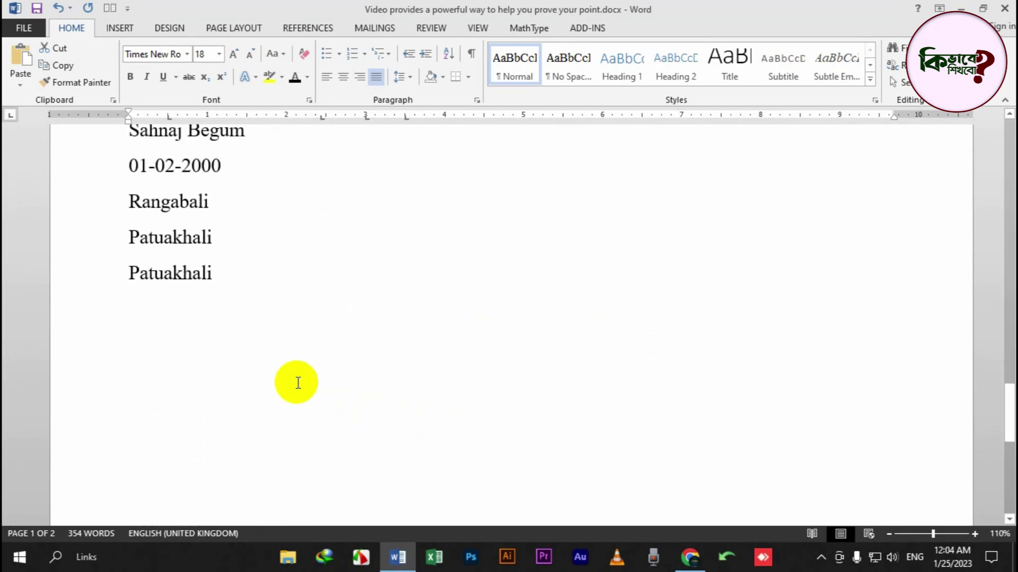
{"action": "scroll", "coordinate": [296, 382], "scroll_direction": "up", "scroll_amount": 2}
{"action": "left_click_drag", "start_coordinate": [132, 175], "coordinate": [211, 387]}
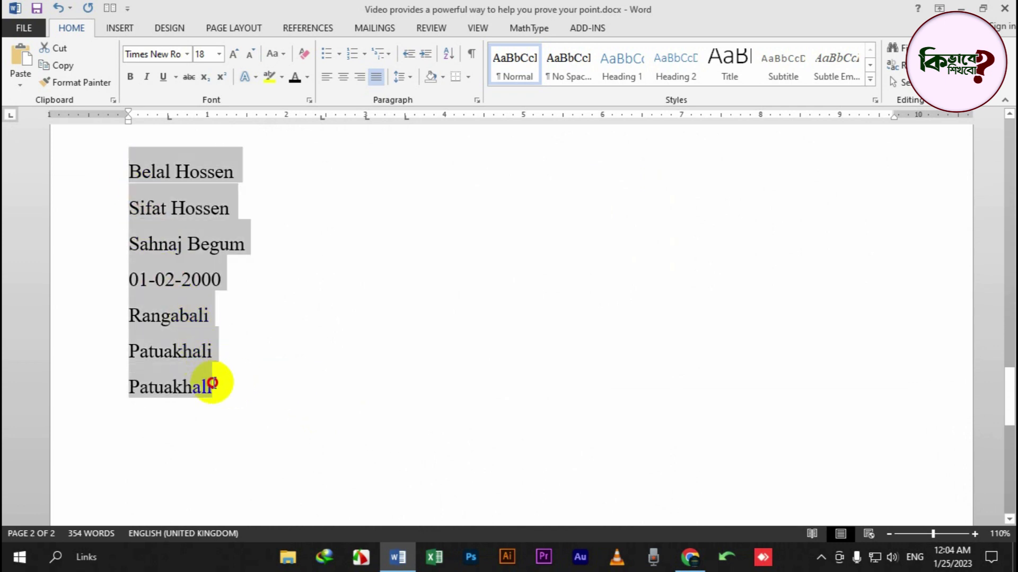
{"action": "left_click", "coordinate": [175, 388]}
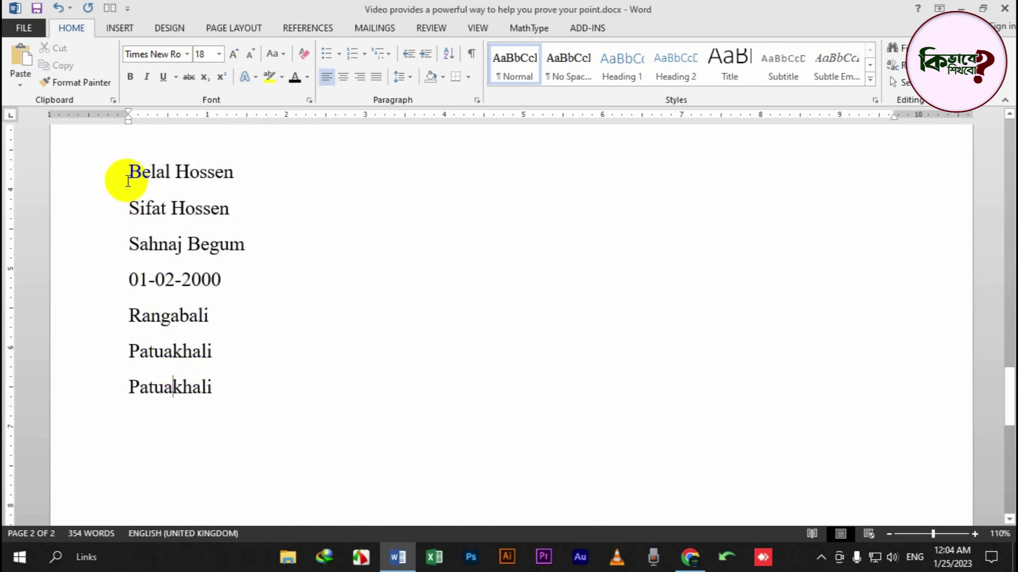
{"action": "left_click_drag", "start_coordinate": [129, 170], "coordinate": [226, 394]}
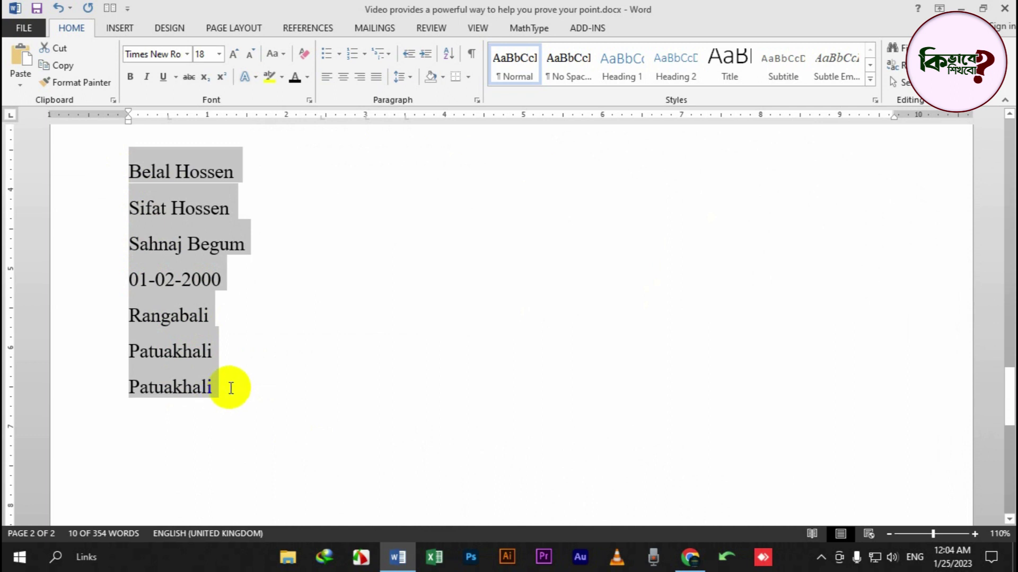
{"action": "key", "text": "ctrl+c"}
{"action": "left_click", "coordinate": [230, 387]}
{"action": "key", "text": "Return"}
{"action": "key", "text": "ctrl+v"}
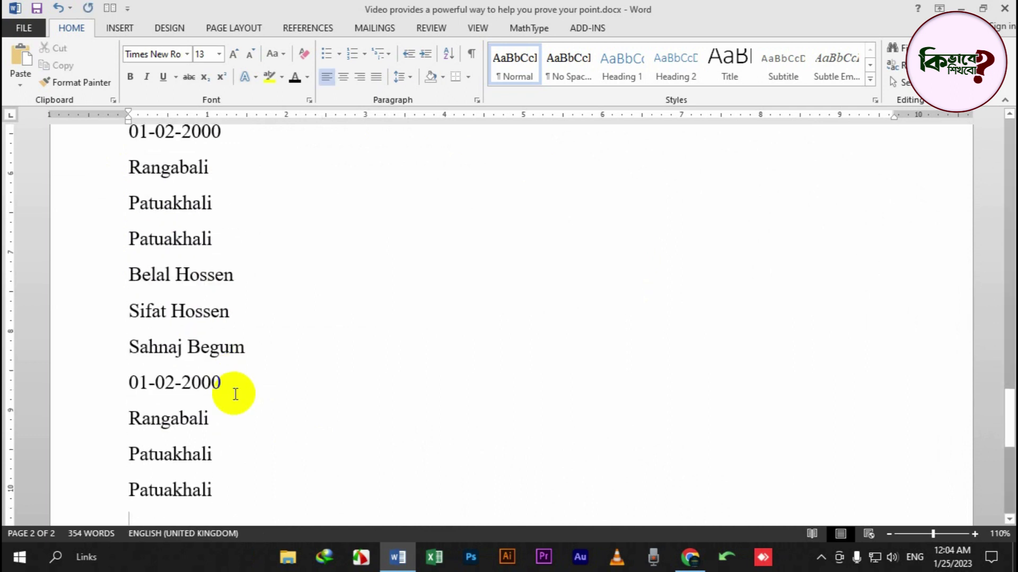
{"action": "scroll", "coordinate": [236, 395], "scroll_direction": "up", "scroll_amount": 5}
{"action": "scroll", "coordinate": [245, 419], "scroll_direction": "down", "scroll_amount": 1}
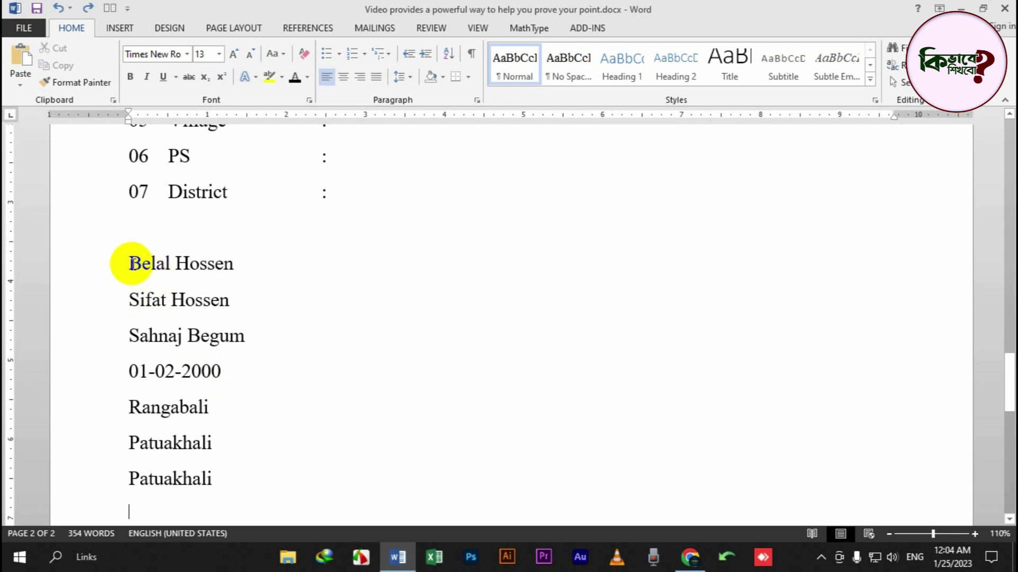
{"action": "left_click_drag", "start_coordinate": [128, 263], "coordinate": [170, 263]}
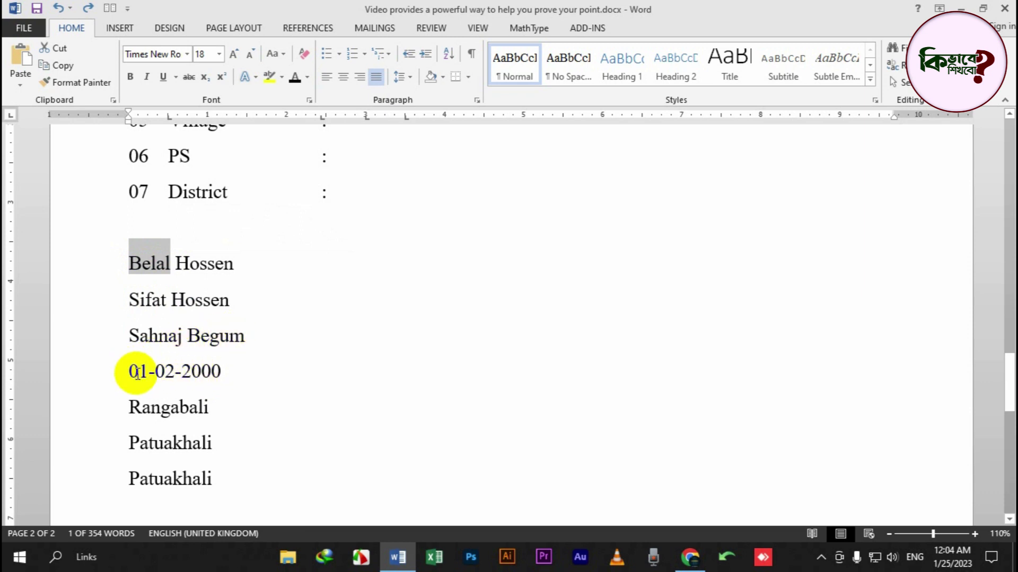
{"action": "left_click_drag", "start_coordinate": [132, 373], "coordinate": [210, 373]}
{"action": "left_click", "coordinate": [192, 371]}
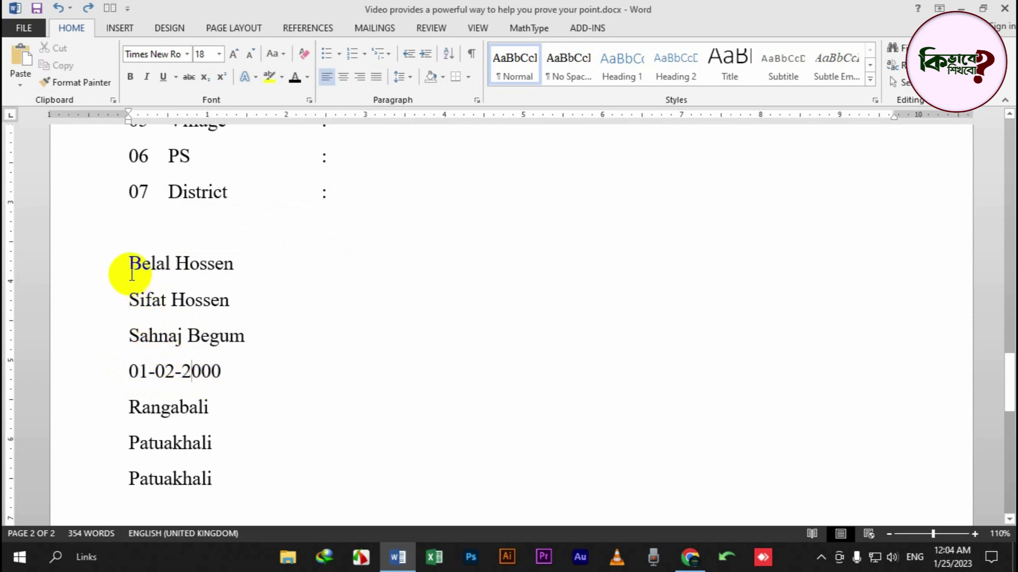
Step: Select the first word of the first value line, the whole date line and the first Patuakhali line together, and copy this non-adjacent selection
{"action": "left_click_drag", "start_coordinate": [132, 274], "coordinate": [173, 264]}
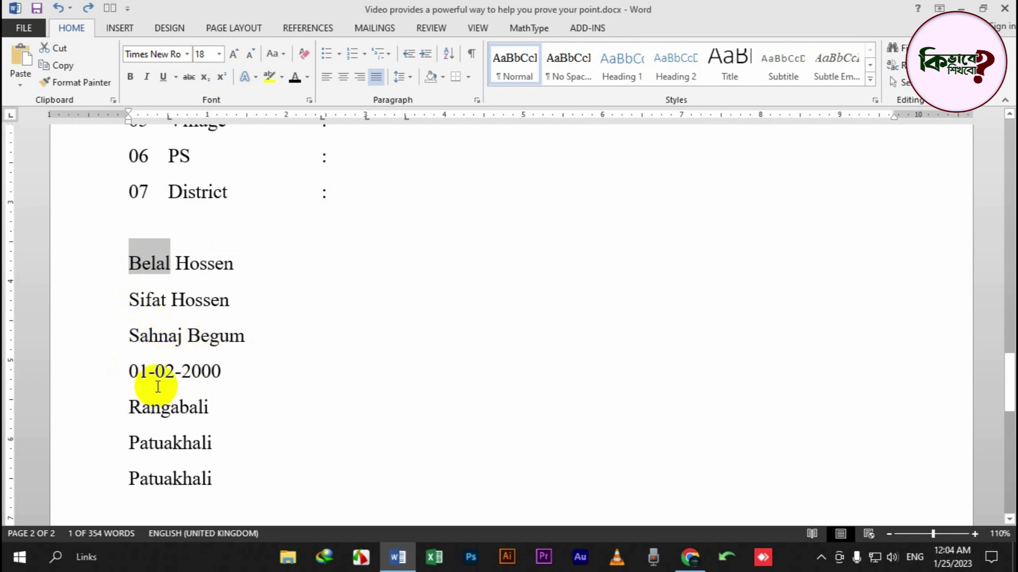
{"action": "left_click_drag", "start_coordinate": [135, 371], "coordinate": [223, 372]}
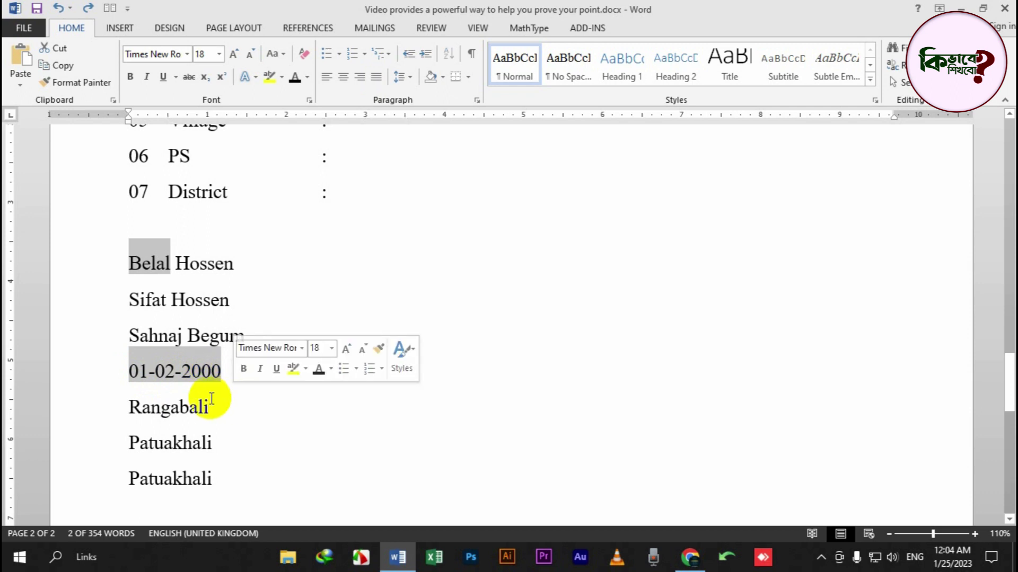
{"action": "scroll", "coordinate": [211, 399], "scroll_direction": "down", "scroll_amount": 3}
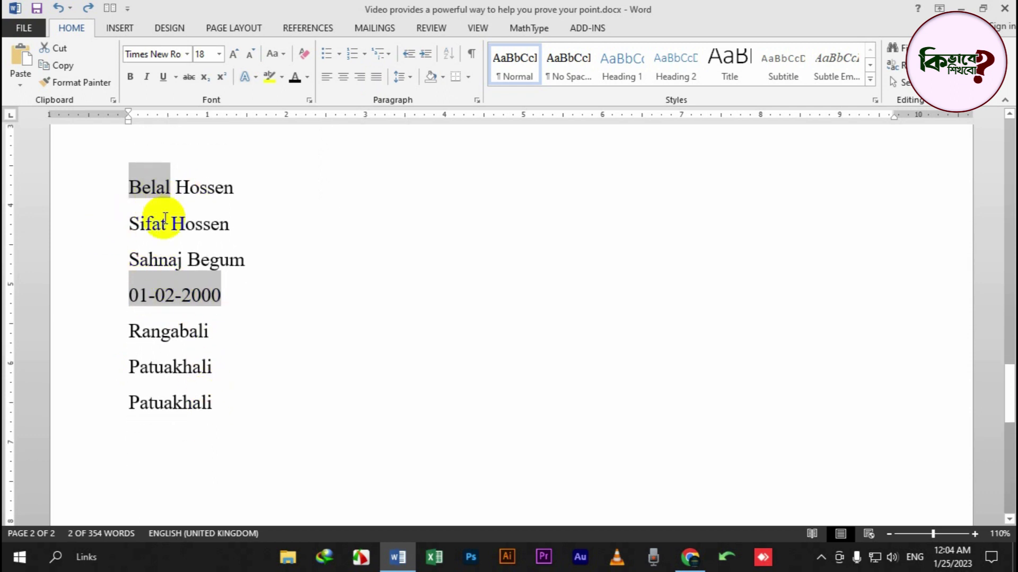
{"action": "type", "text": "000"}
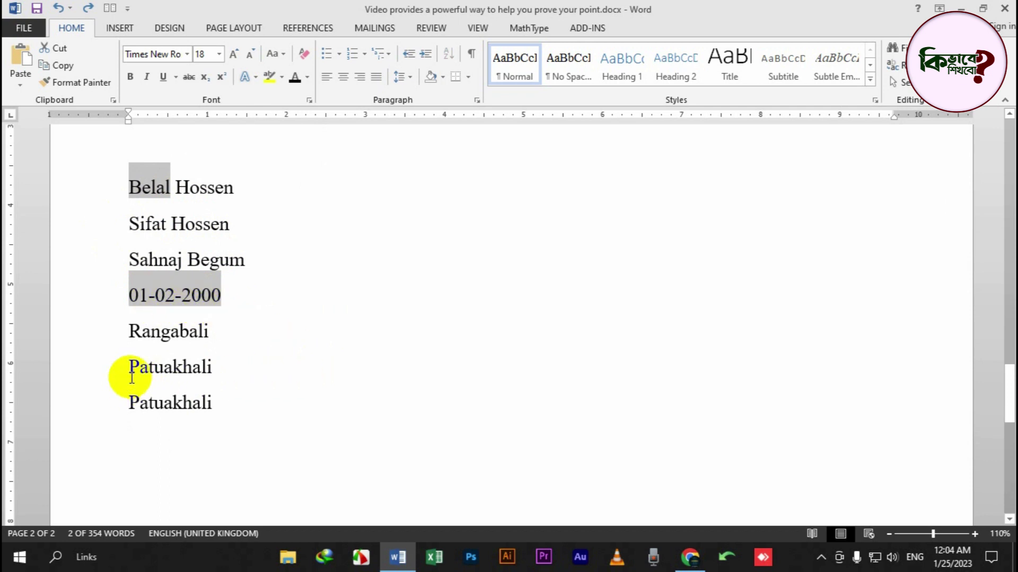
{"action": "left_click_drag", "start_coordinate": [129, 363], "coordinate": [216, 361]}
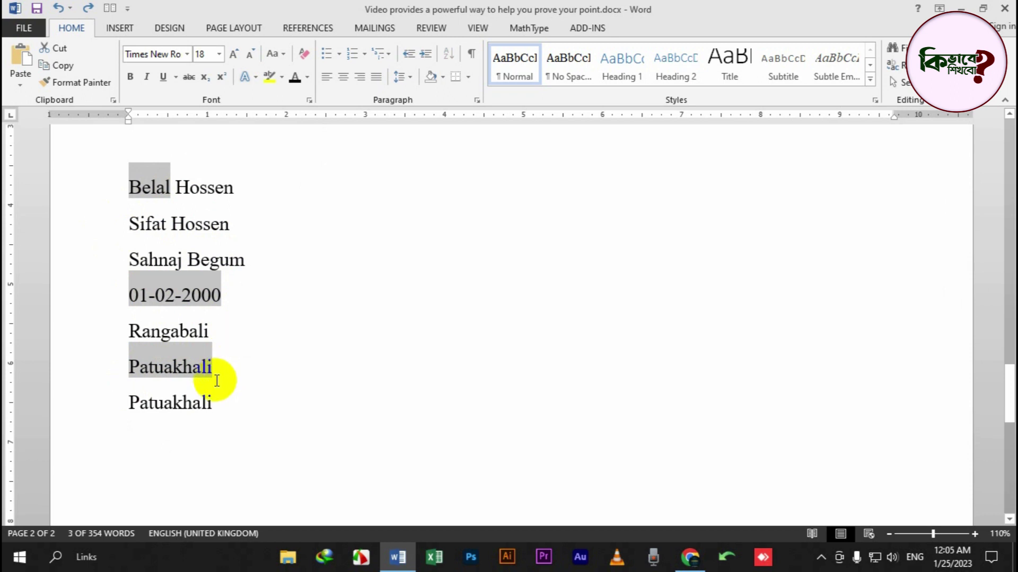
{"action": "right_click", "coordinate": [178, 363]}
{"action": "left_click", "coordinate": [213, 145]}
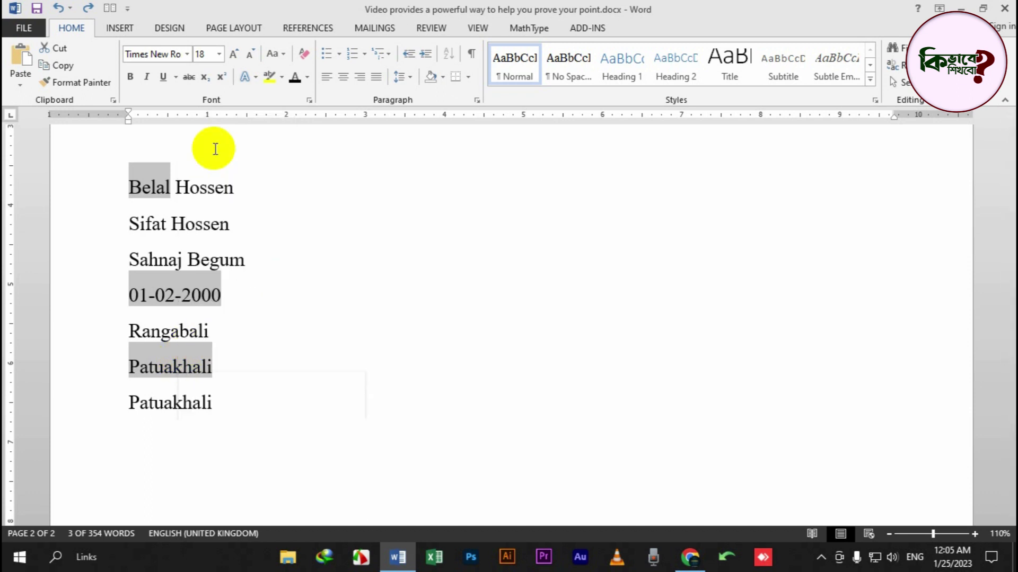
Step: Paste the copied non-adjacent pieces on a new line below the last Patuakhali line
{"action": "left_click", "coordinate": [246, 416]}
{"action": "key", "text": "Return"}
{"action": "key", "text": "ctrl+v"}
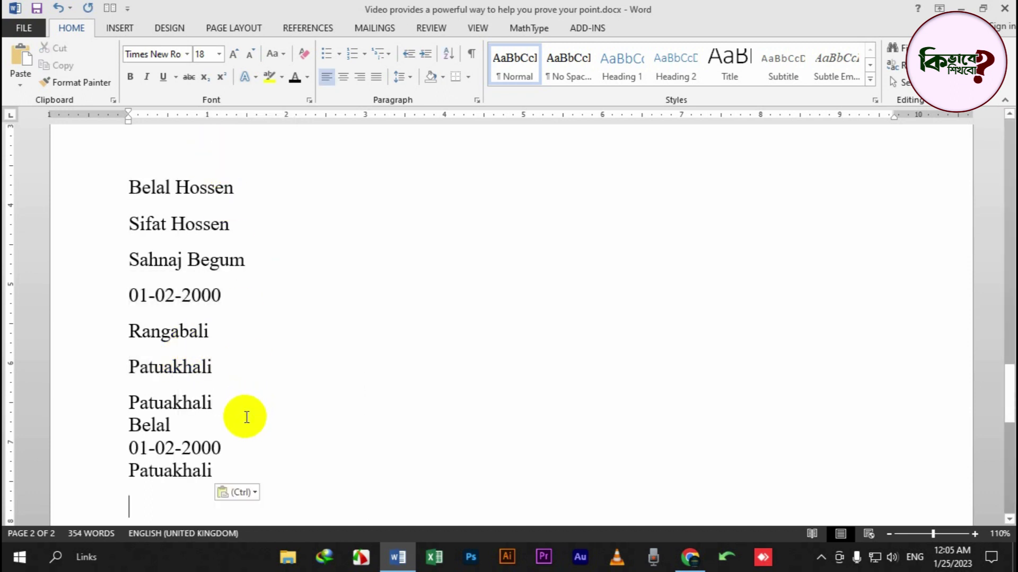
Step: Select each of the three pasted lines in turn to review which pieces were copied
{"action": "scroll", "coordinate": [246, 412], "scroll_direction": "down", "scroll_amount": 2}
{"action": "double_click", "coordinate": [133, 312]}
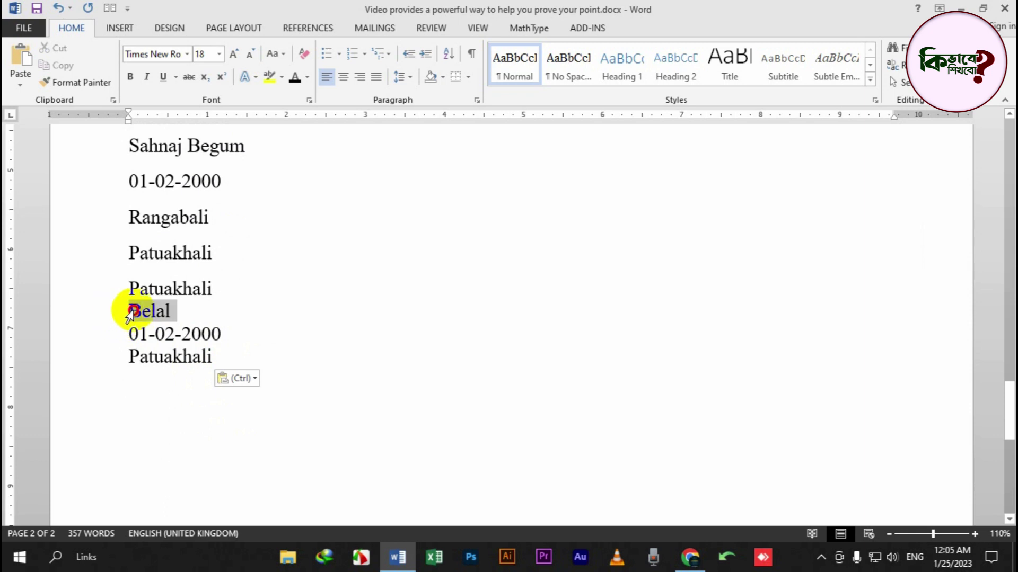
{"action": "scroll", "coordinate": [159, 339], "scroll_direction": "up", "scroll_amount": 1}
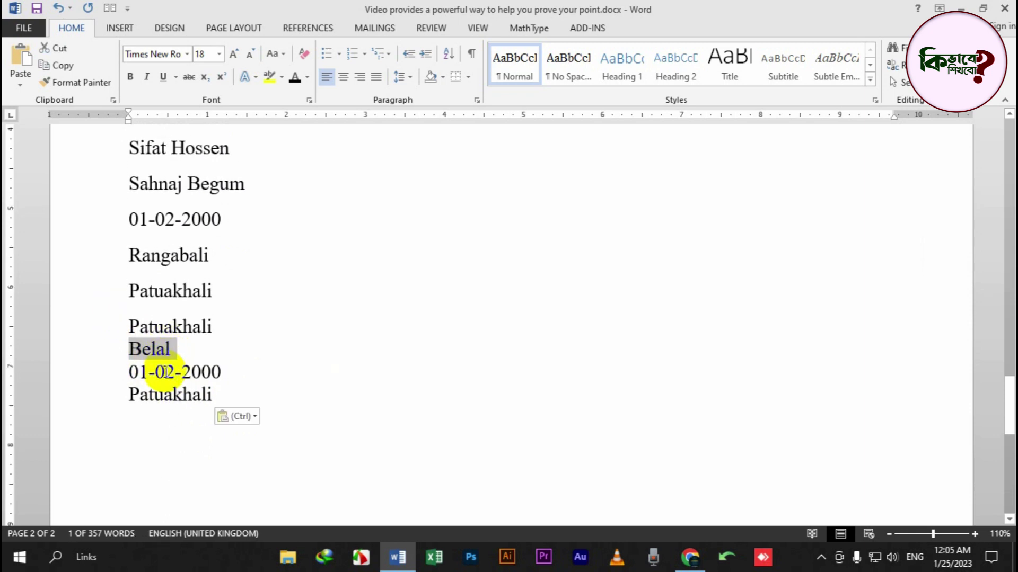
{"action": "left_click", "coordinate": [104, 376]}
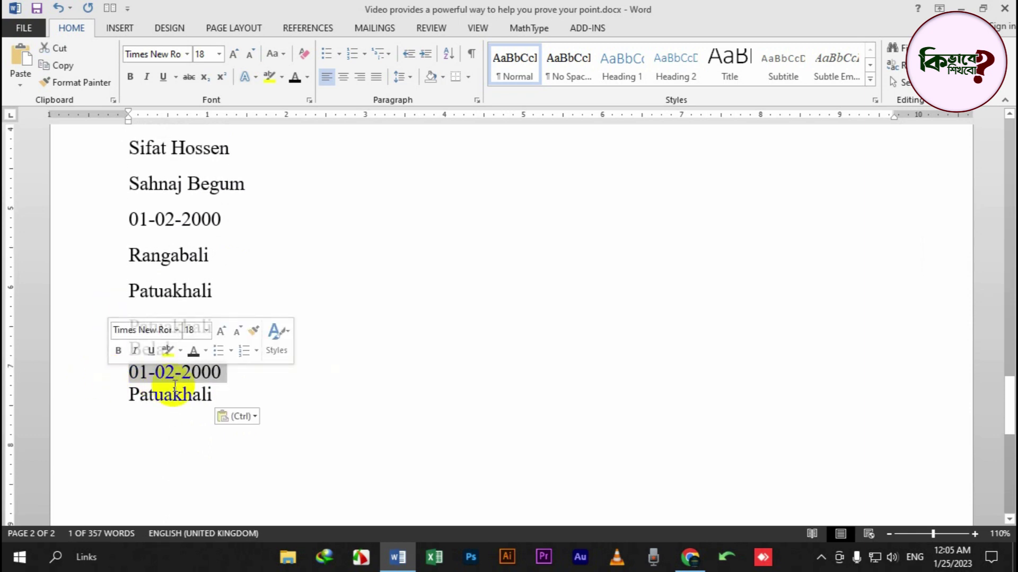
{"action": "left_click", "coordinate": [233, 375]}
{"action": "left_click", "coordinate": [102, 398]}
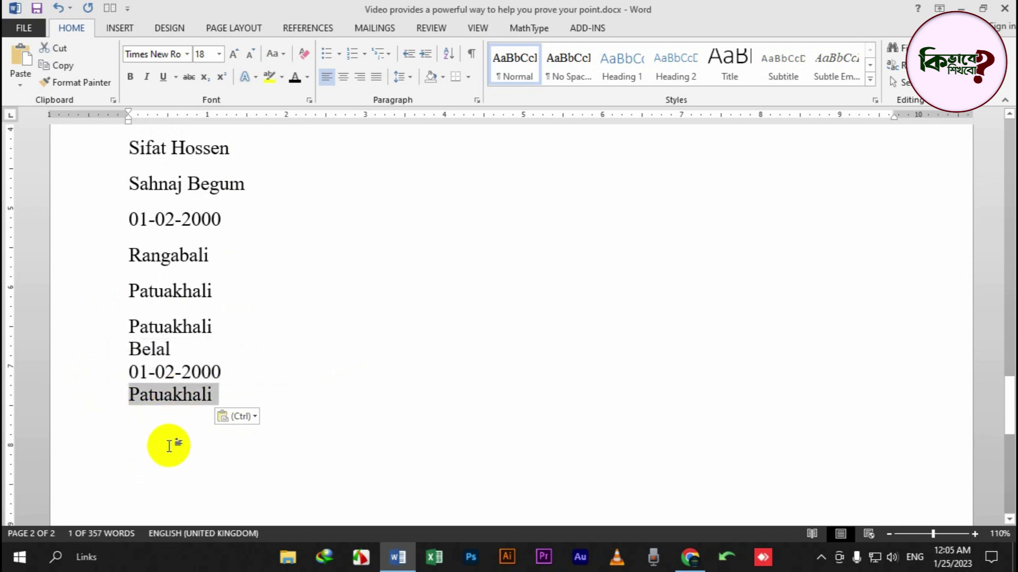
{"action": "scroll", "coordinate": [274, 383], "scroll_direction": "up", "scroll_amount": 2}
{"action": "key", "text": "ctrl+v"}
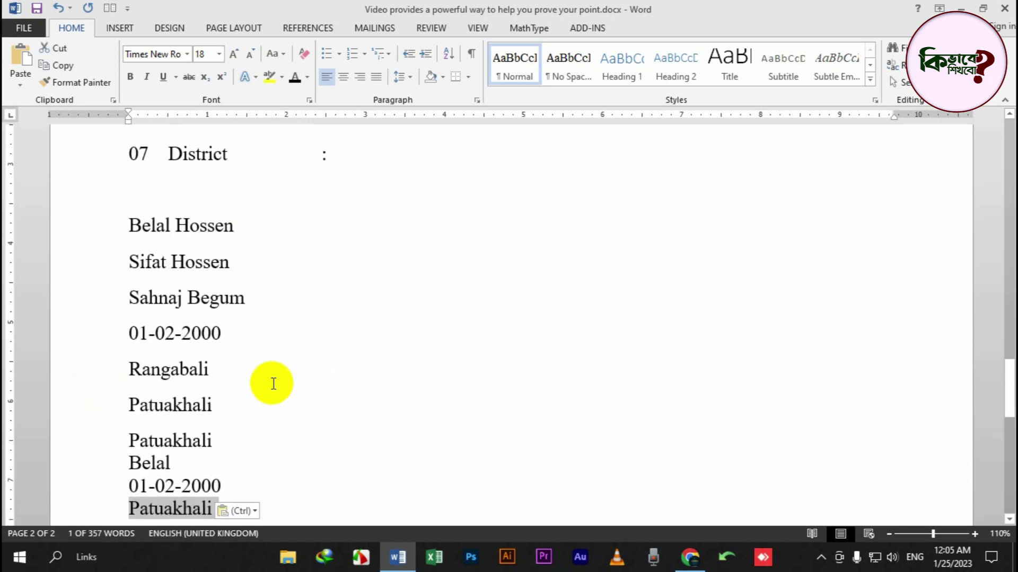